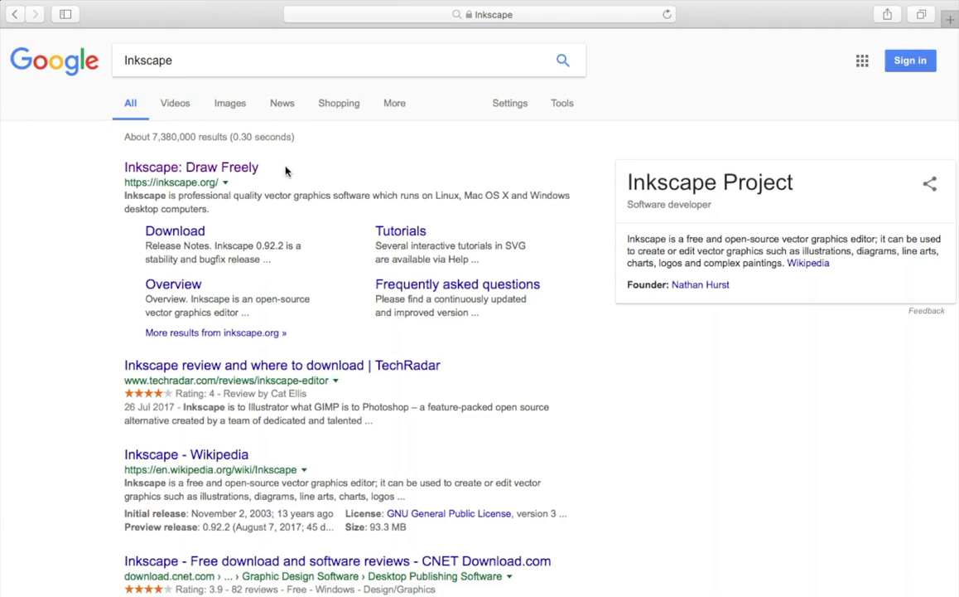
{"action": "left_click", "coordinate": [242, 176]}
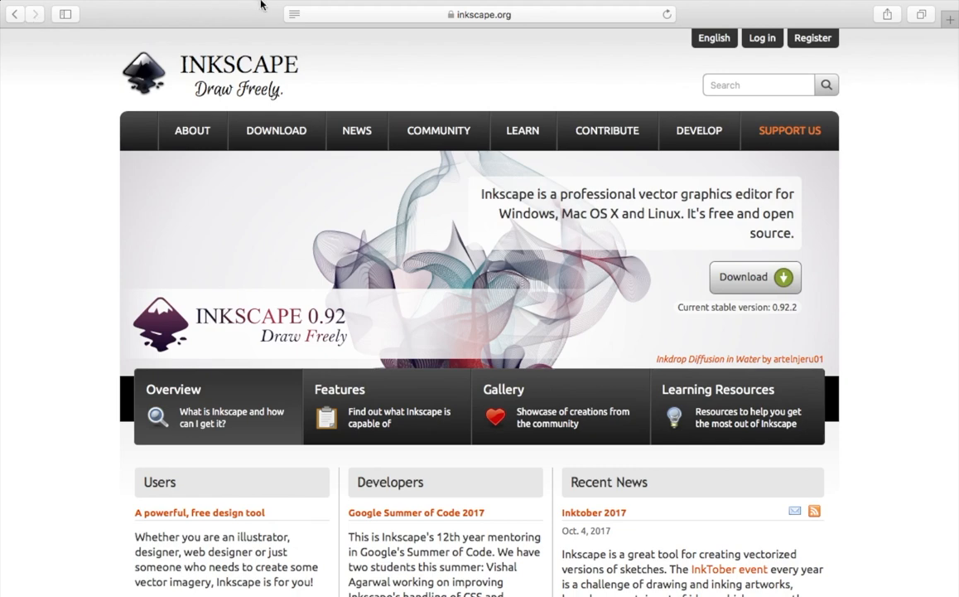
{"action": "left_click", "coordinate": [514, 31]}
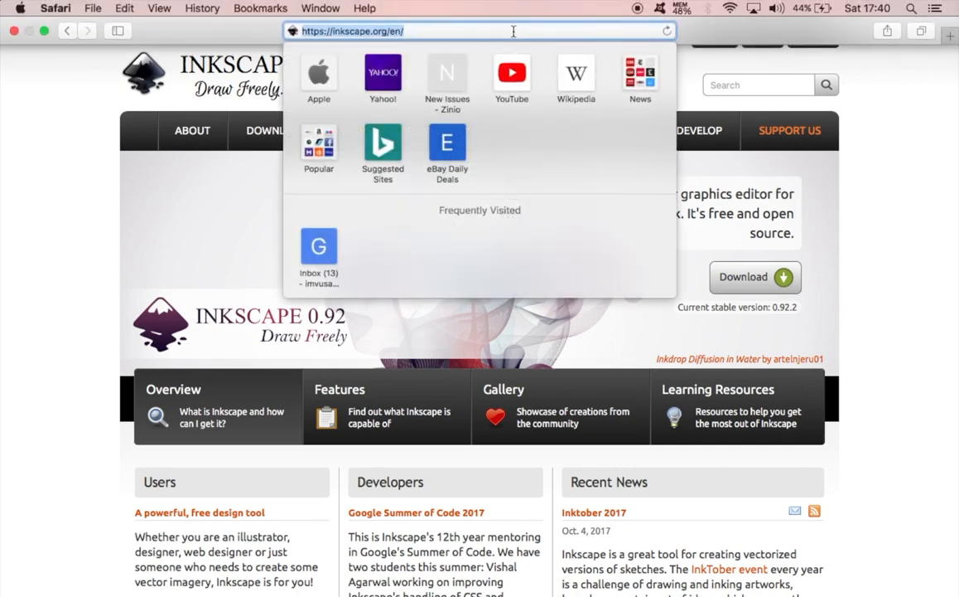
{"action": "type", "text": "www"}
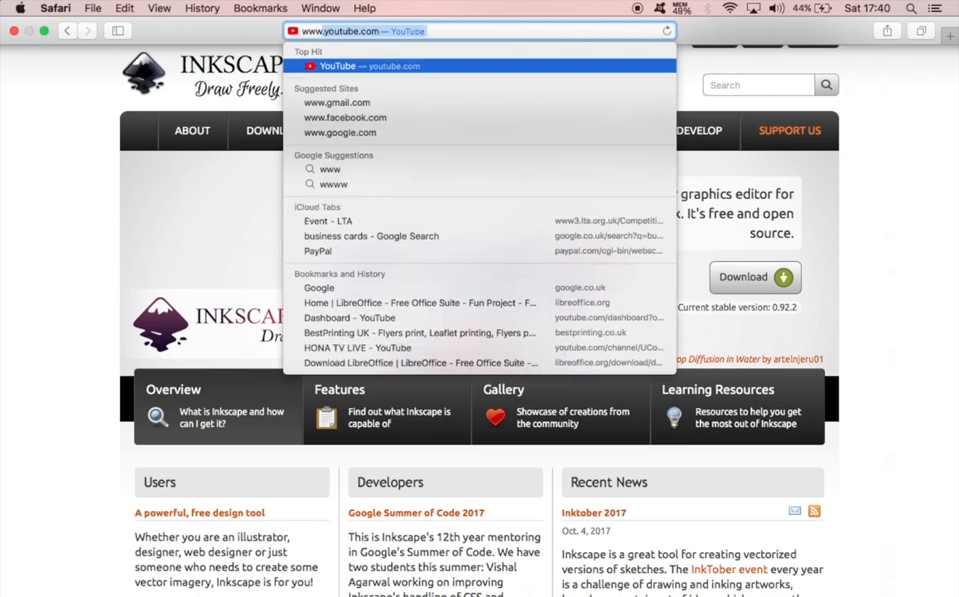
{"action": "type", "text": ".bestp"}
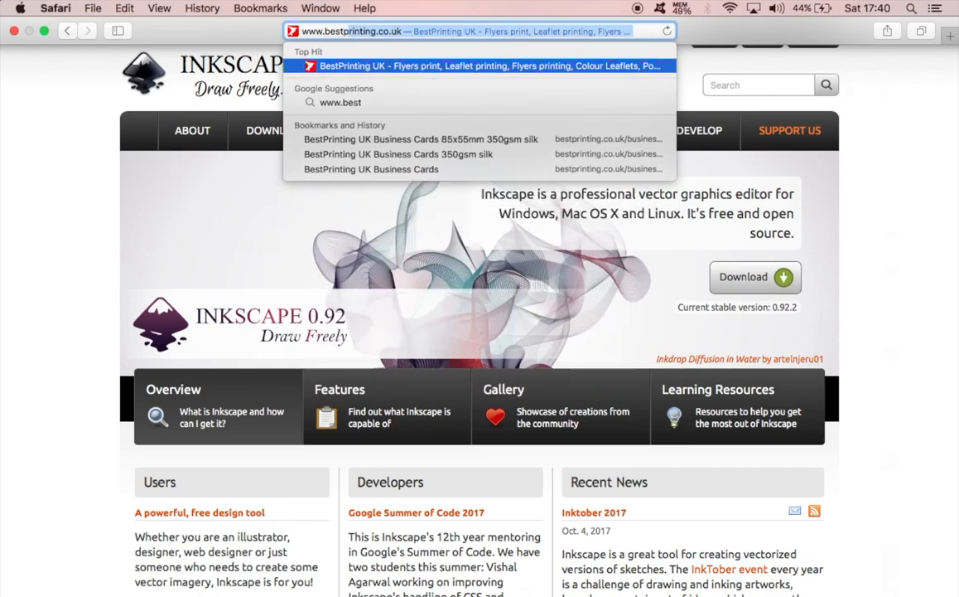
{"action": "type", "text": "rinting"}
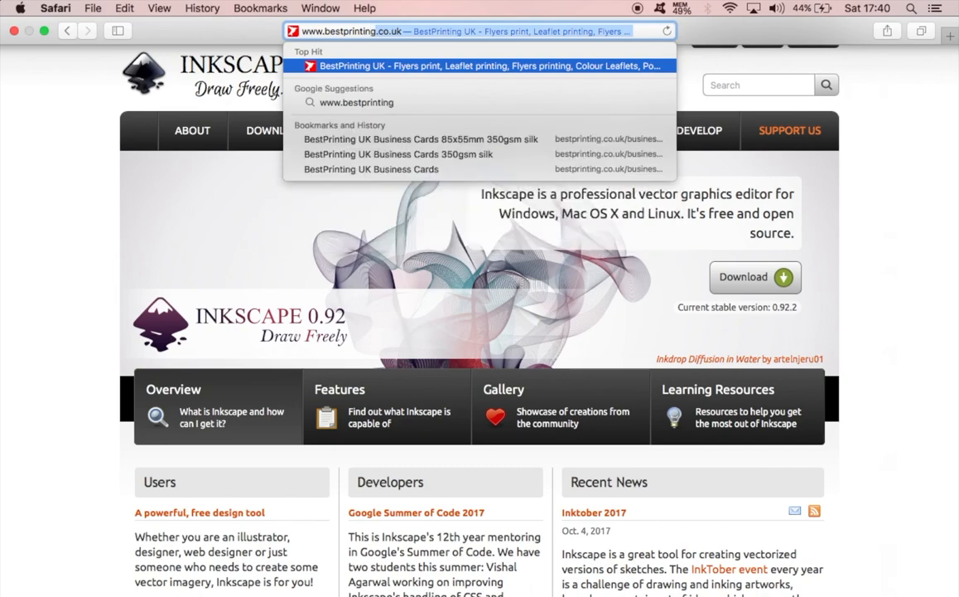
{"action": "type", "text": ".co.uk"}
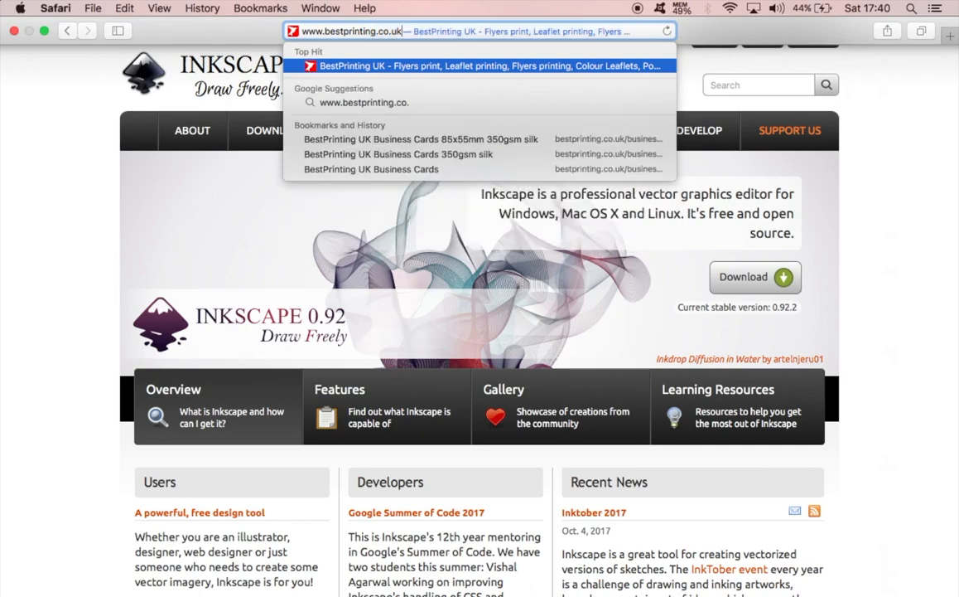
{"action": "key", "text": "Return"}
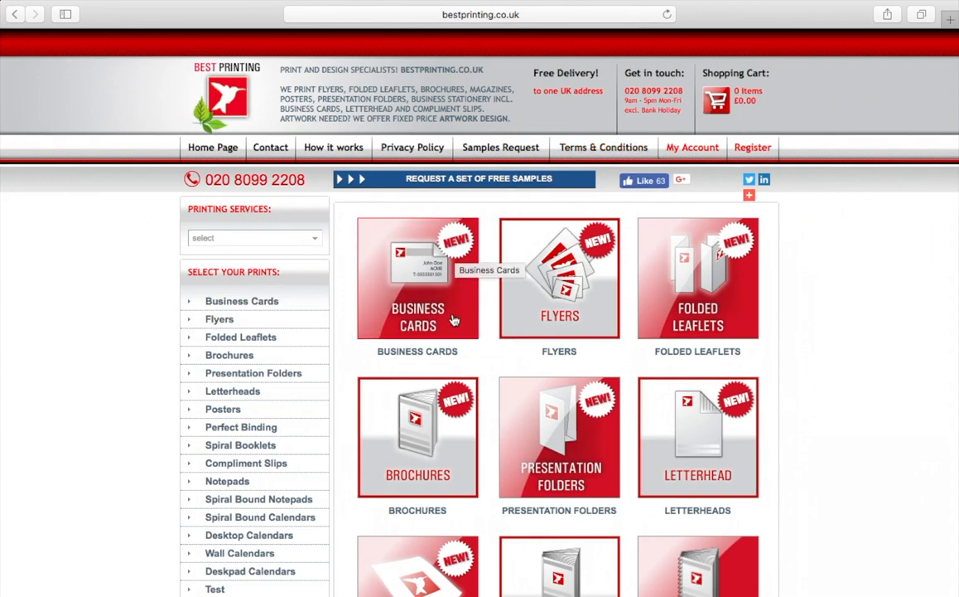
Open the 350gsm Silk single or double sided business card page and review its size specification and quantity prices
{"action": "left_click", "coordinate": [446, 313]}
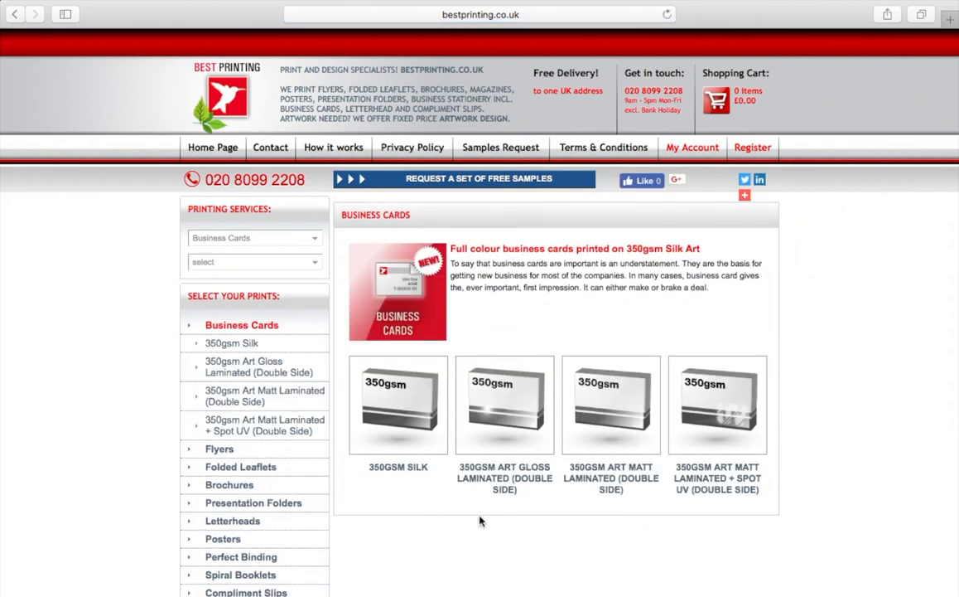
{"action": "left_click", "coordinate": [396, 404]}
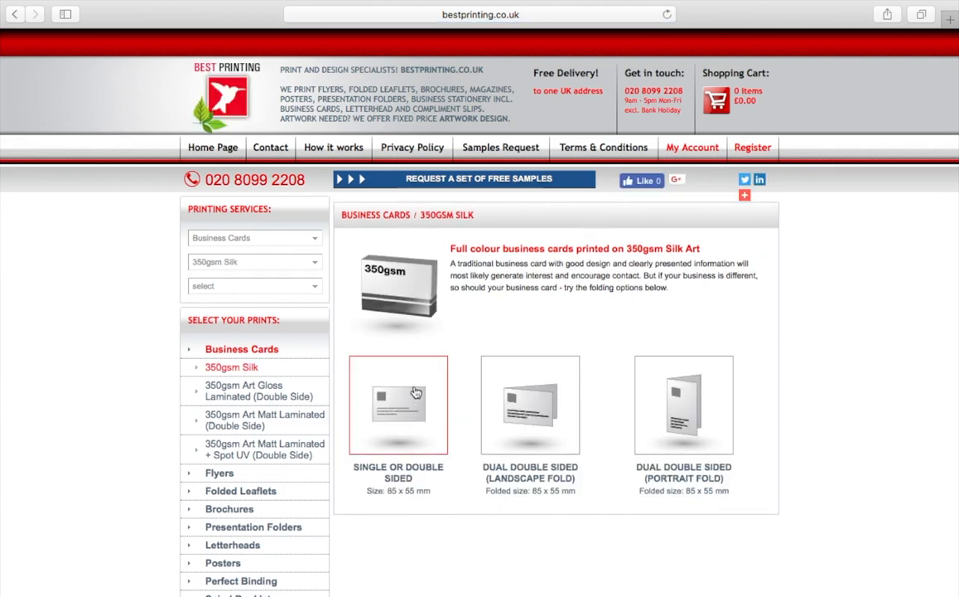
{"action": "left_click", "coordinate": [392, 412]}
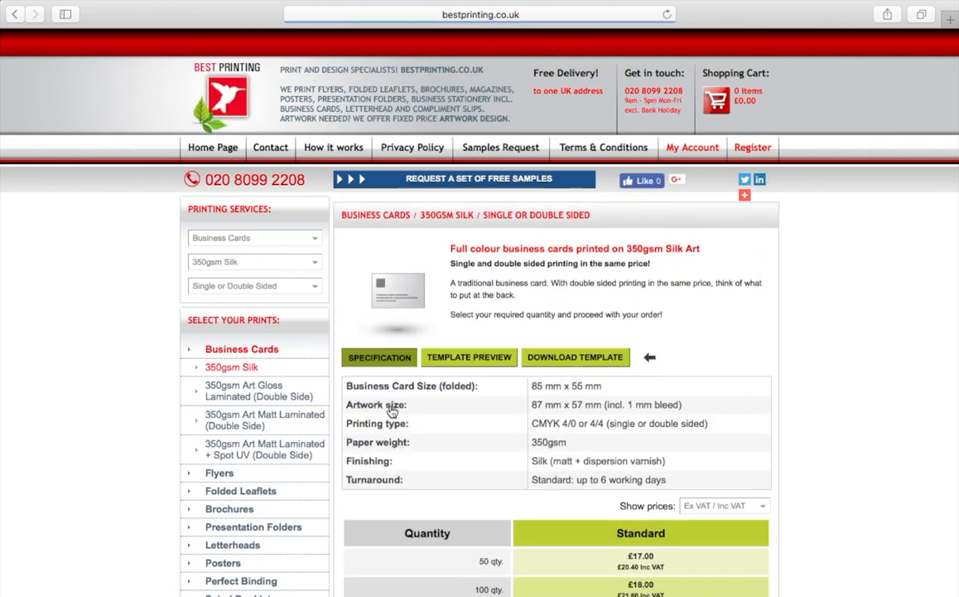
{"action": "scroll", "coordinate": [811, 352], "scroll_direction": "down", "scroll_amount": 3}
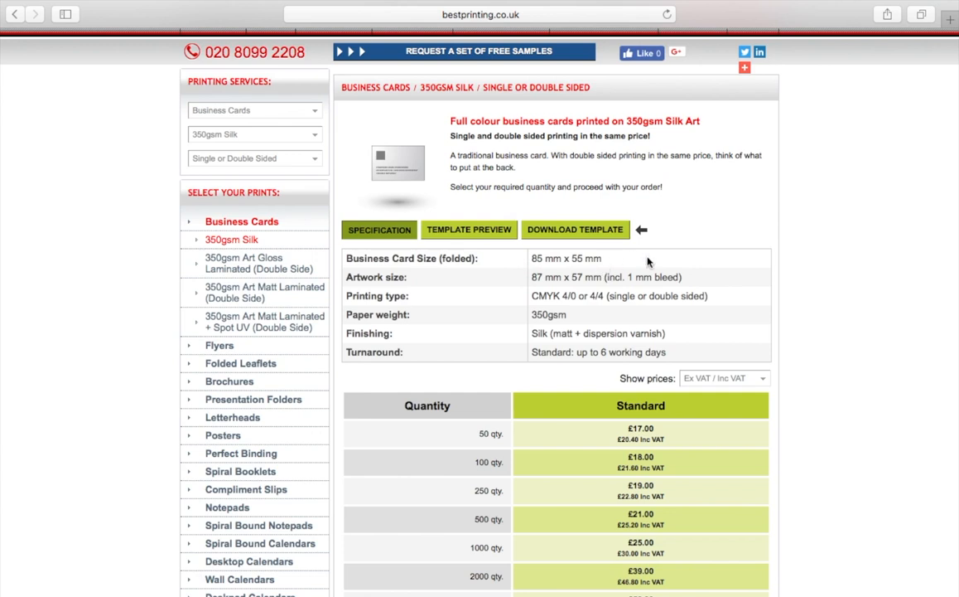
{"action": "scroll", "coordinate": [648, 262], "scroll_direction": "down", "scroll_amount": 5}
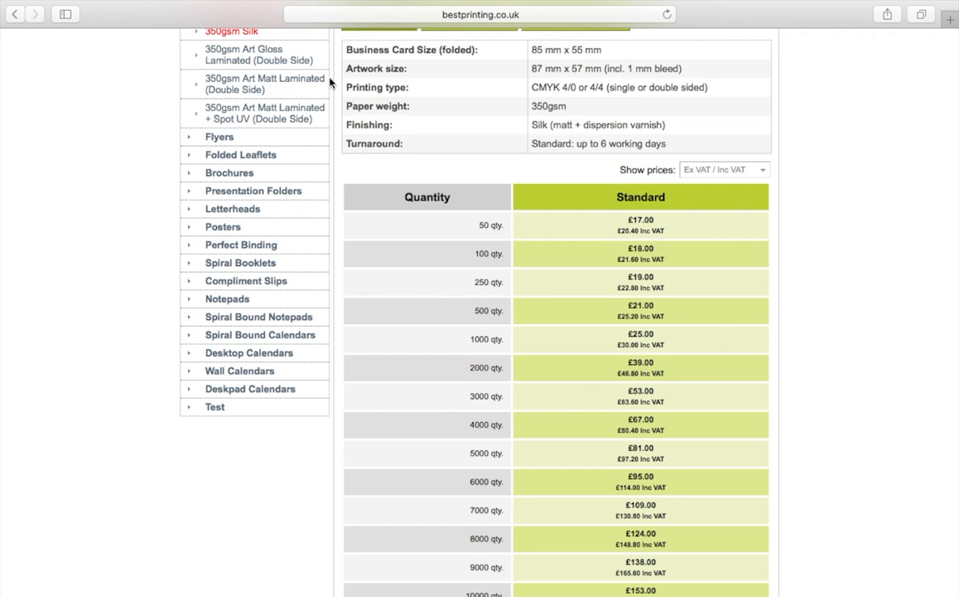
{"action": "scroll", "coordinate": [342, 79], "scroll_direction": "up", "scroll_amount": 2}
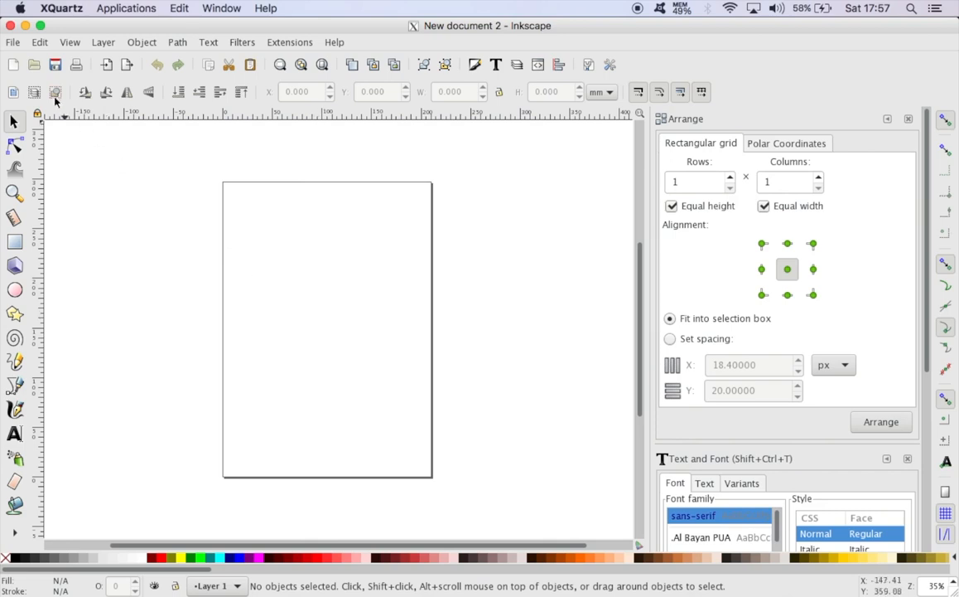
In Inkscape, set the document's custom page size to 87 mm wide and 57 mm high
{"action": "left_click", "coordinate": [12, 43]}
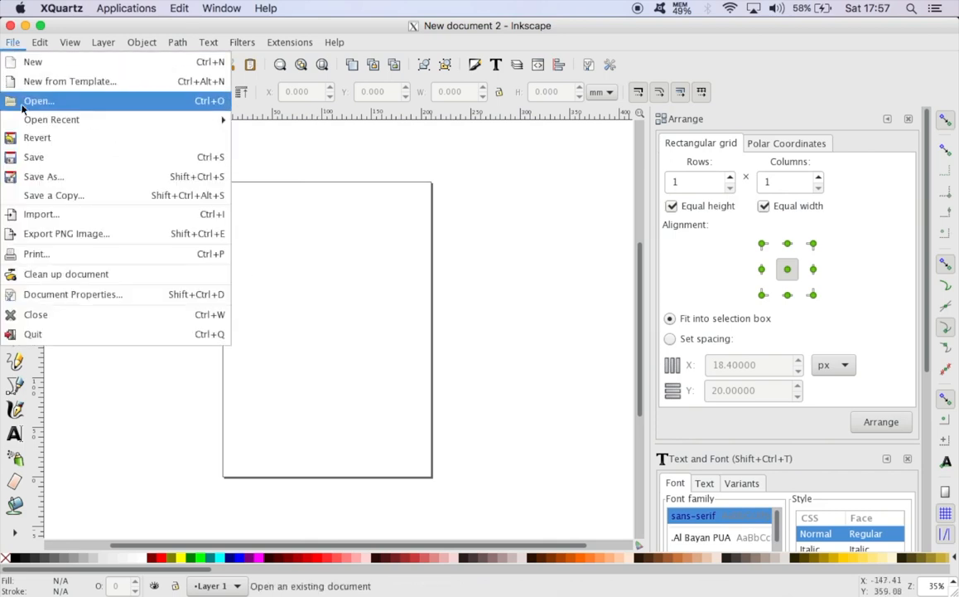
{"action": "left_click", "coordinate": [65, 298]}
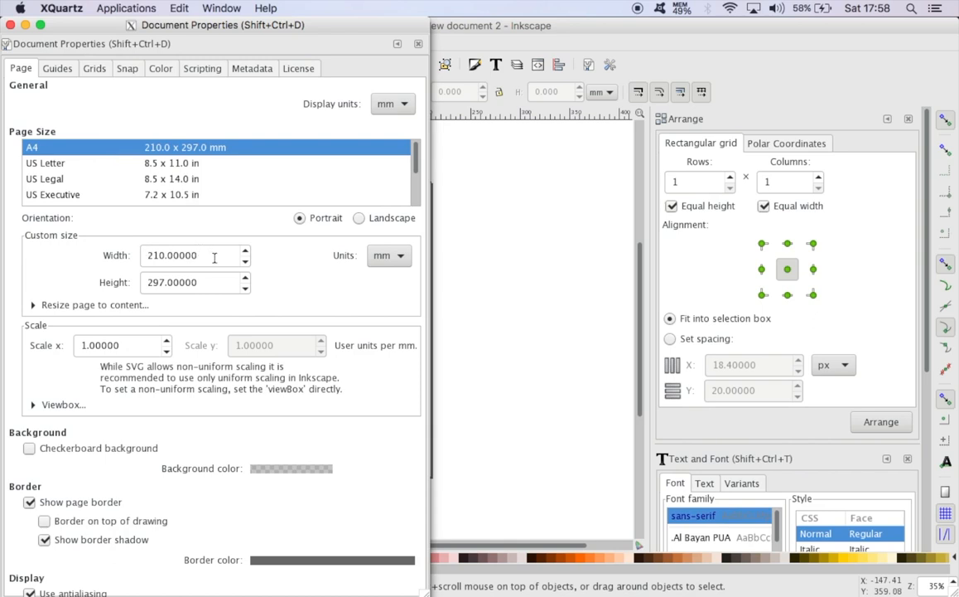
{"action": "left_click", "coordinate": [395, 263]}
{"action": "left_click", "coordinate": [393, 257]}
{"action": "left_click_drag", "start_coordinate": [217, 256], "coordinate": [137, 257]}
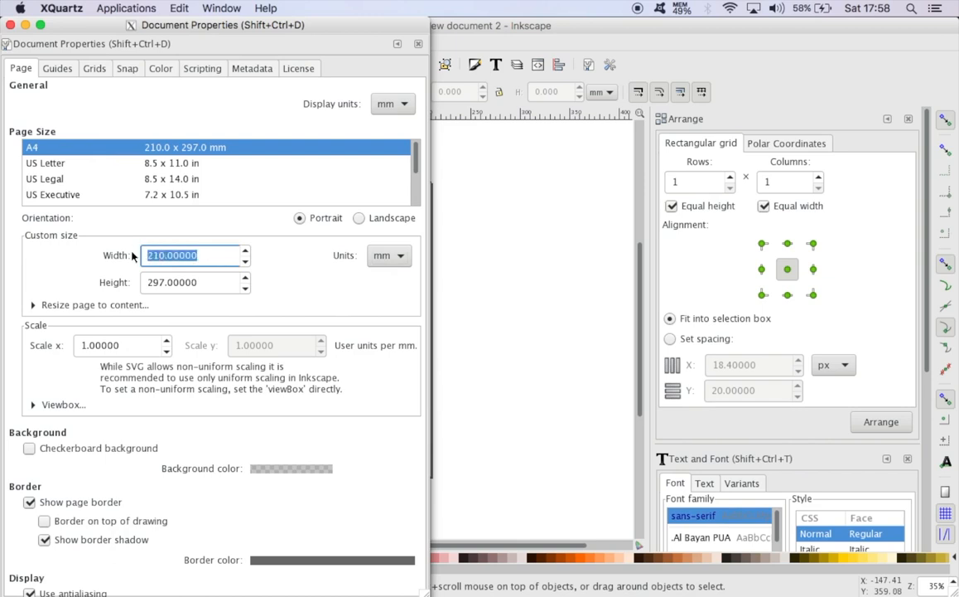
{"action": "type", "text": "87"}
{"action": "left_click_drag", "start_coordinate": [222, 285], "coordinate": [135, 284]}
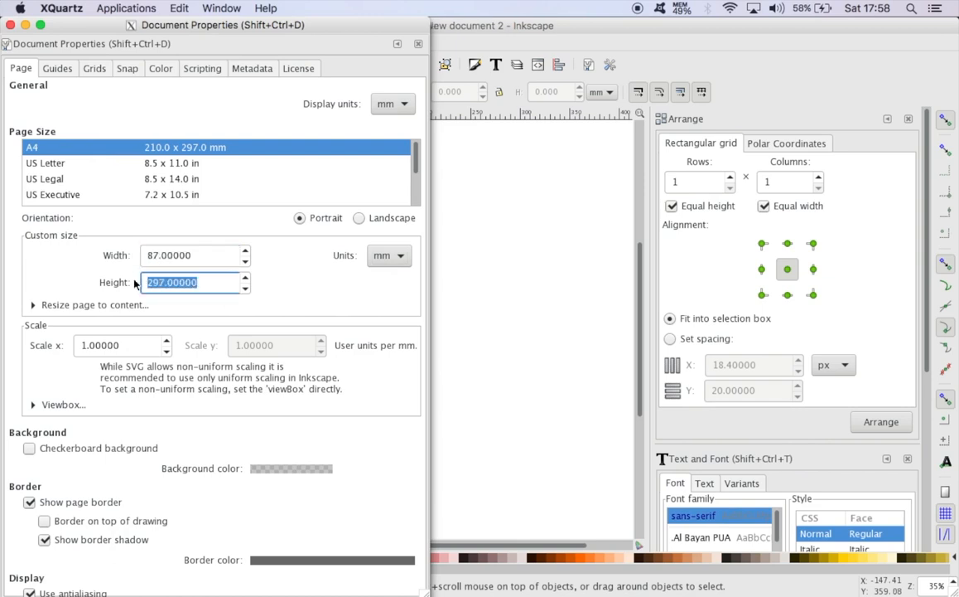
{"action": "type", "text": "57"}
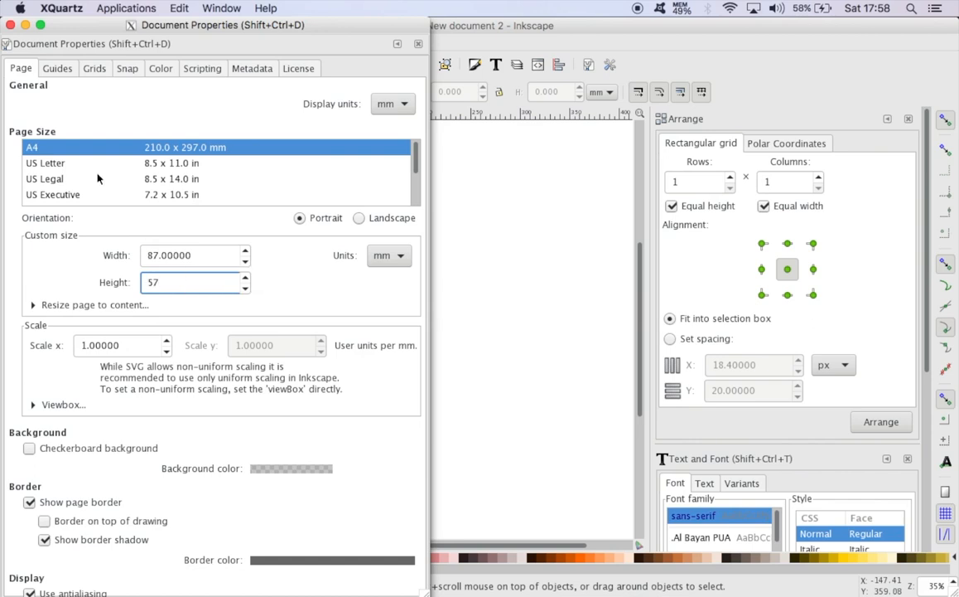
{"action": "left_click", "coordinate": [10, 25]}
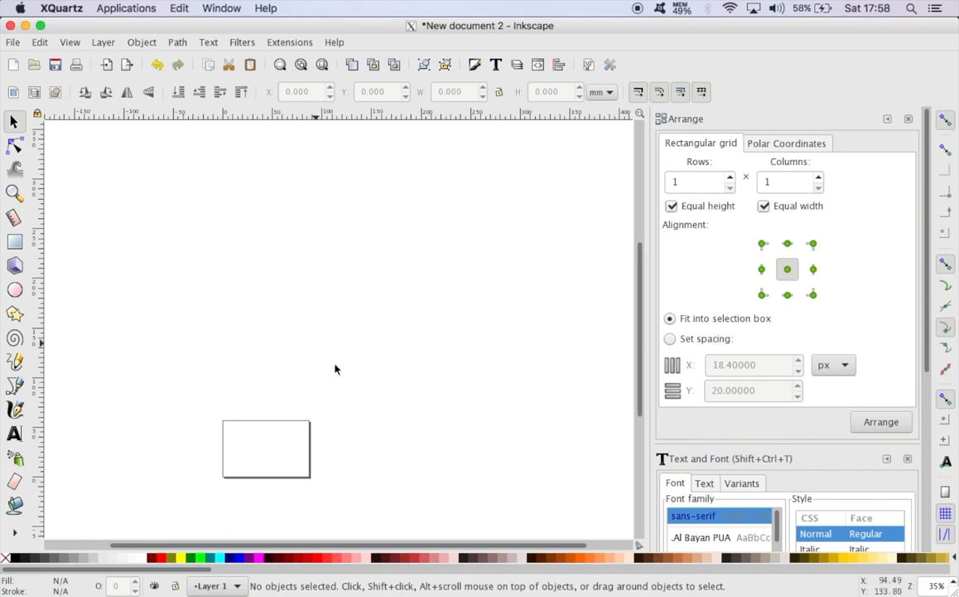
Add the cardholder's full name as 6 pt sans-serif text in the upper-left part of the card
{"action": "left_click", "coordinate": [14, 193]}
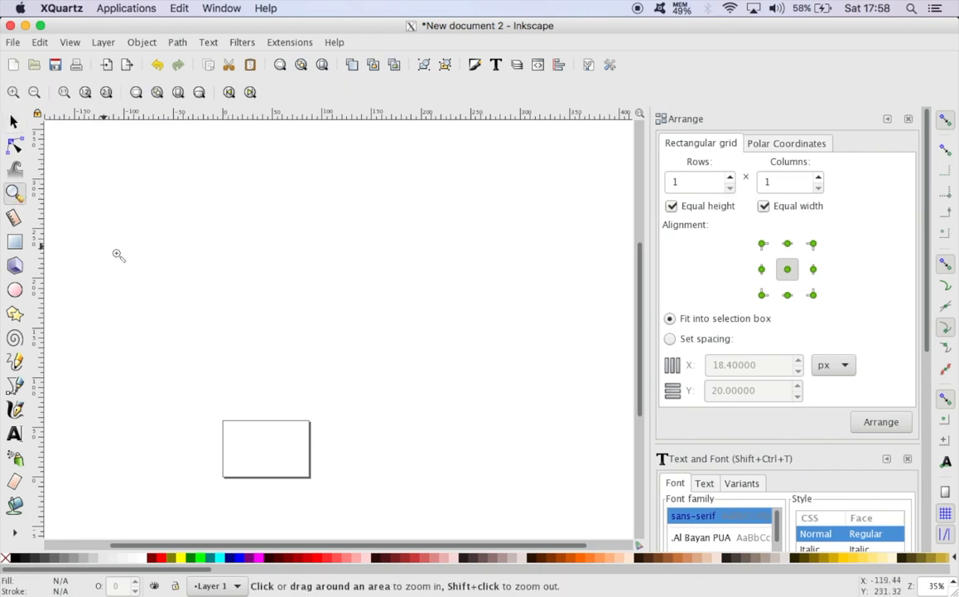
{"action": "left_click", "coordinate": [263, 435]}
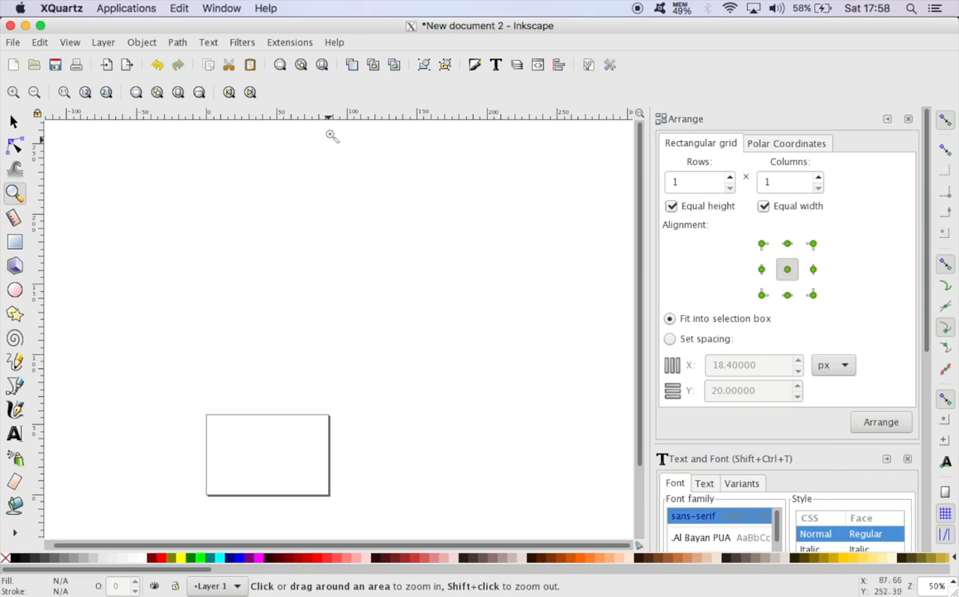
{"action": "left_click", "coordinate": [323, 66]}
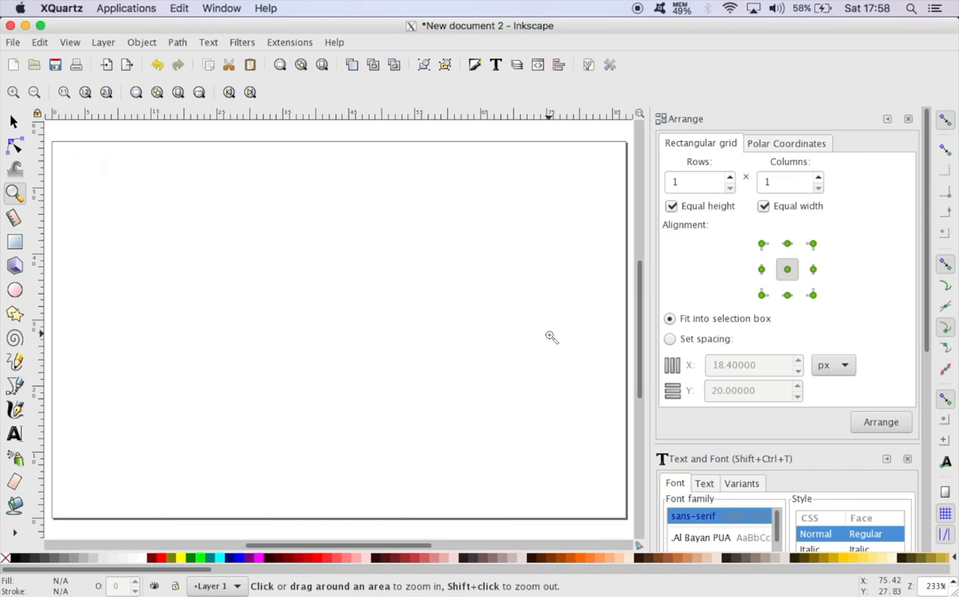
{"action": "left_click", "coordinate": [19, 121]}
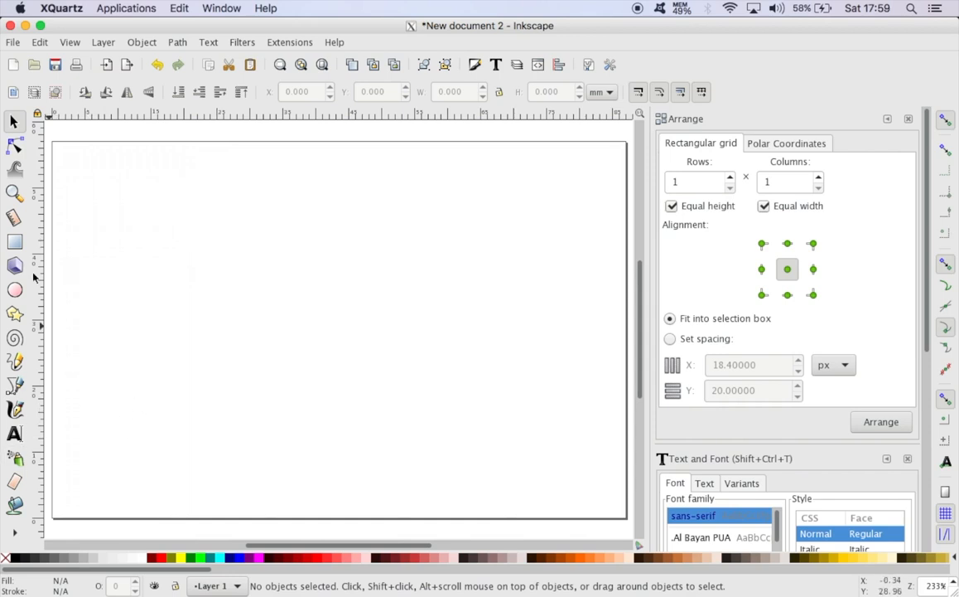
{"action": "left_click", "coordinate": [15, 436]}
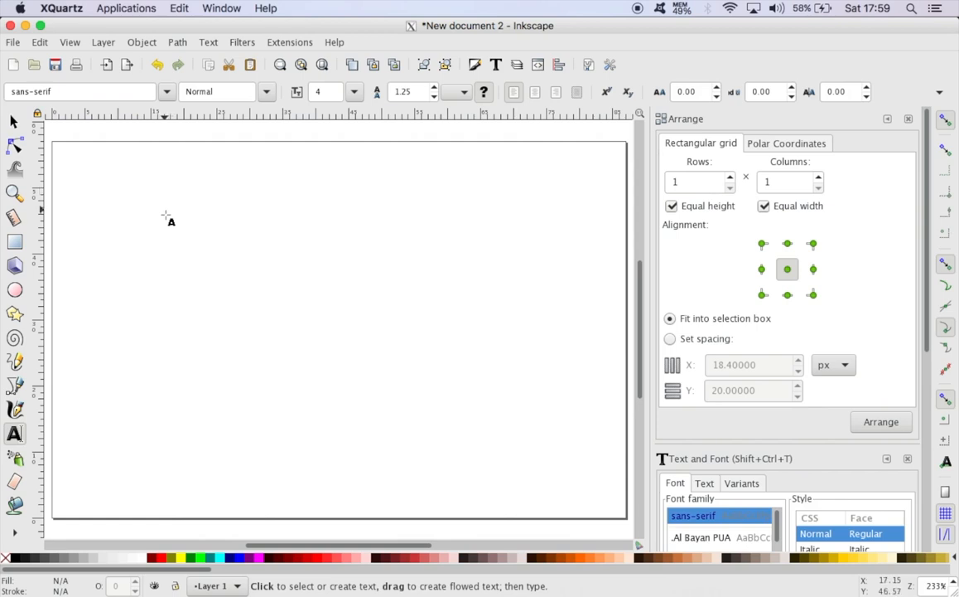
{"action": "left_click", "coordinate": [164, 232]}
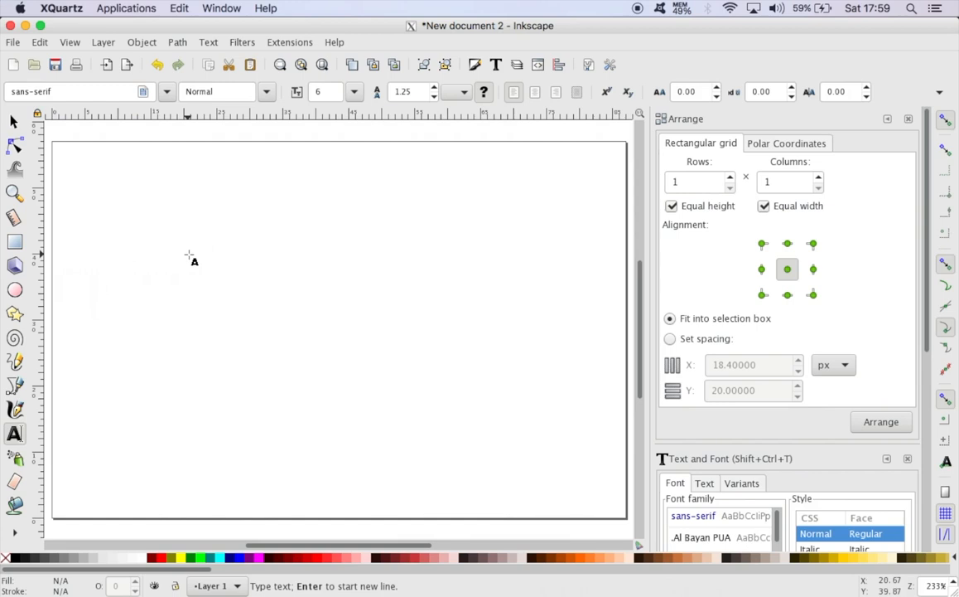
{"action": "type", "text": "Jonat"}
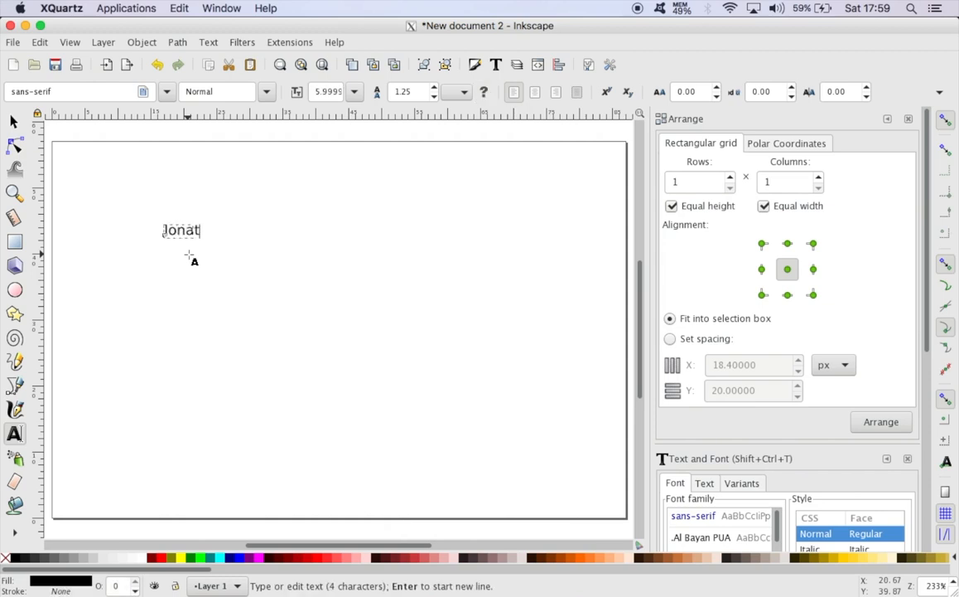
{"action": "type", "text": "han Doe"}
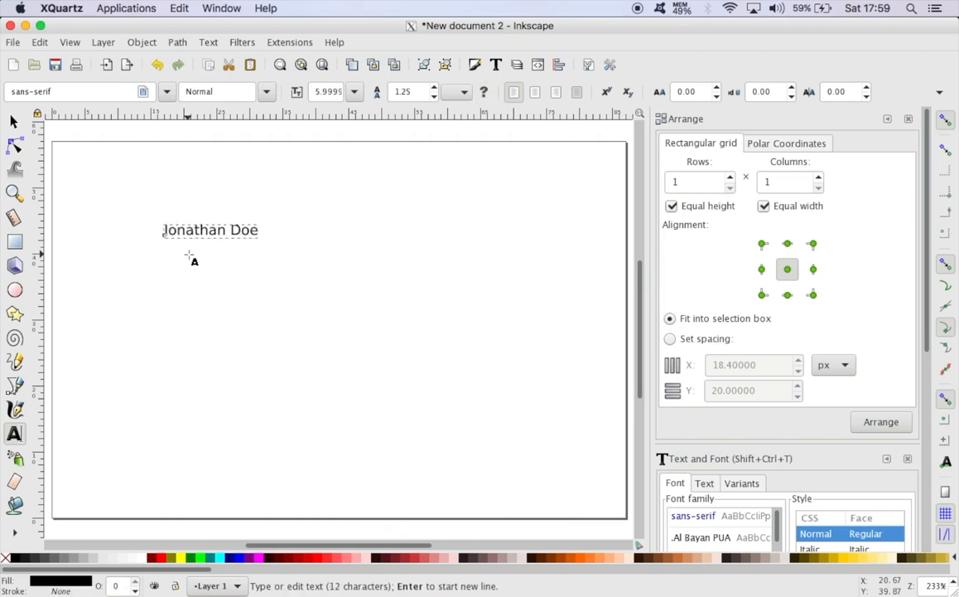
{"action": "key", "text": "Escape"}
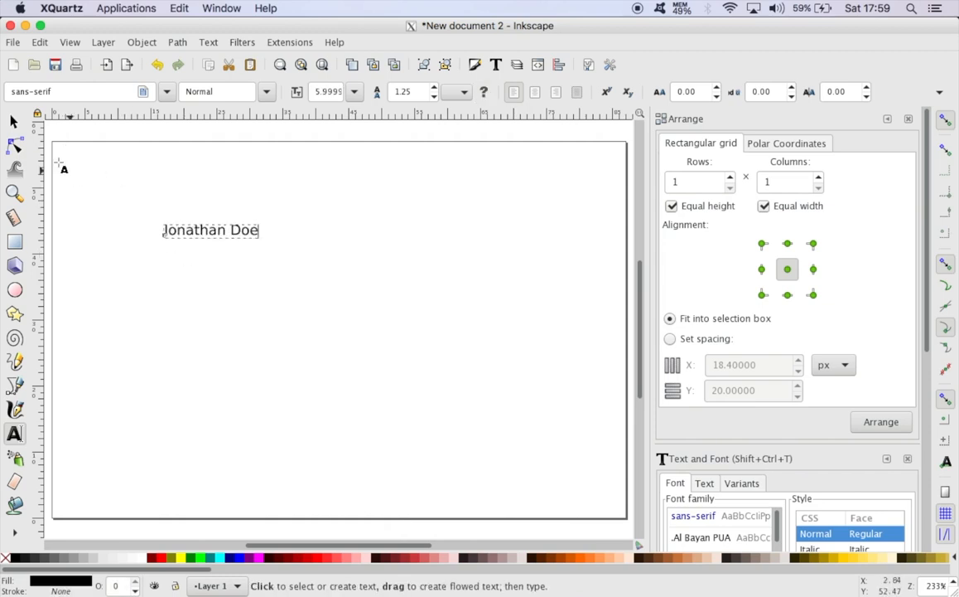
Move the name text down the card to about X 15.6 mm, Y 34 mm
{"action": "left_click", "coordinate": [14, 122]}
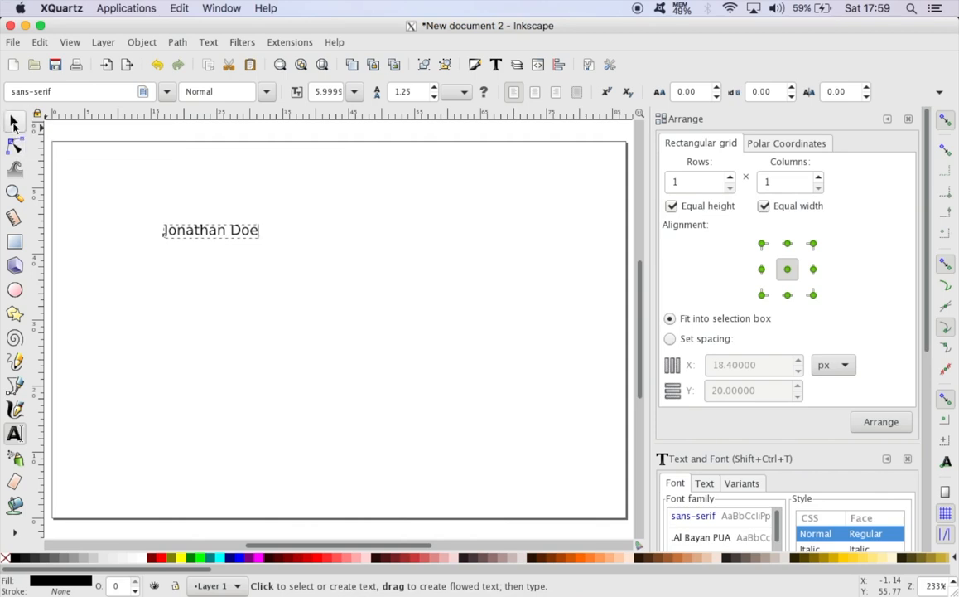
{"action": "left_click", "coordinate": [236, 217]}
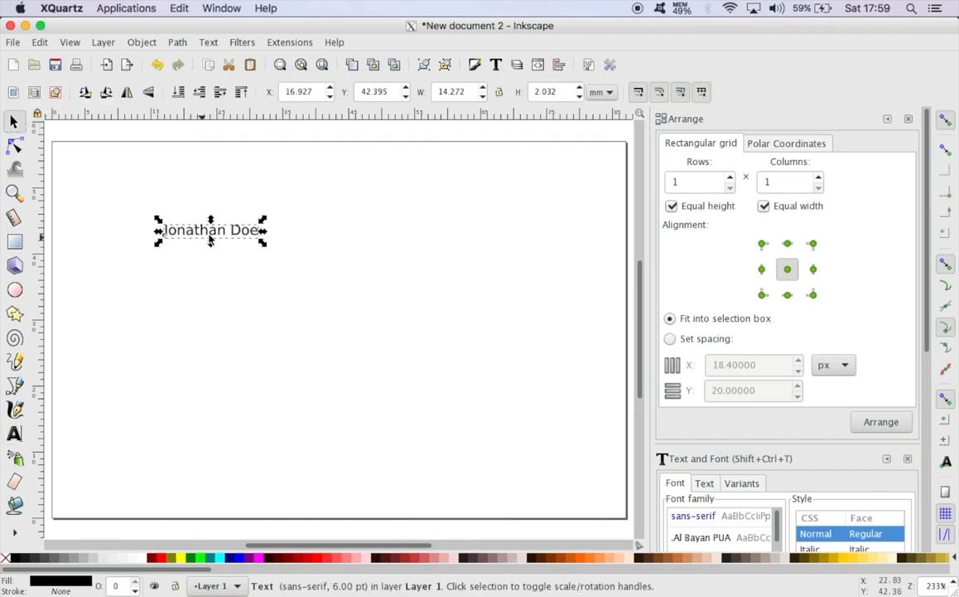
{"action": "left_click_drag", "start_coordinate": [209, 234], "coordinate": [204, 291]}
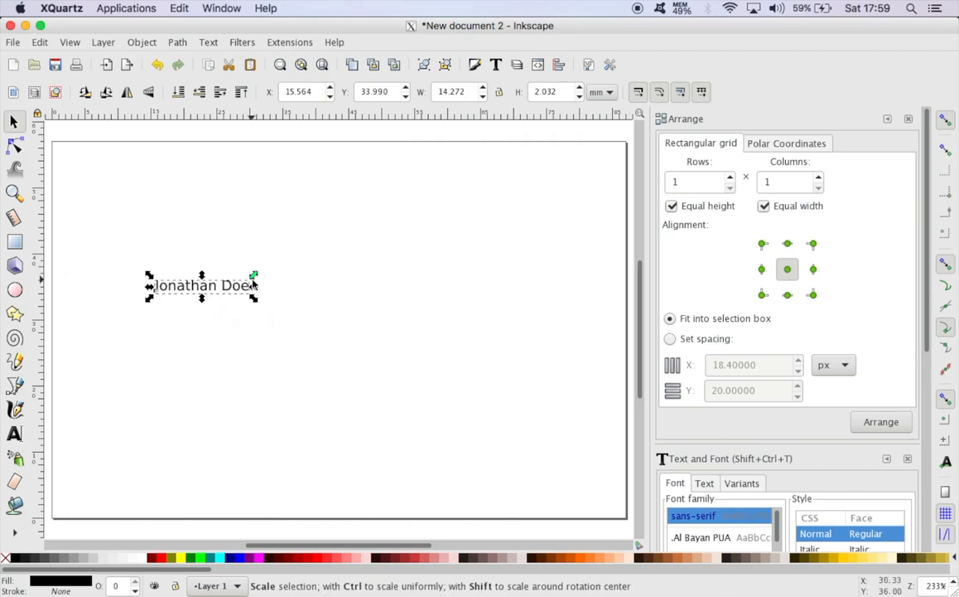
Try stretching the name text freely to about 36.9 × 8.5 mm, and undo the scaling
{"action": "left_click_drag", "start_coordinate": [253, 274], "coordinate": [403, 241]}
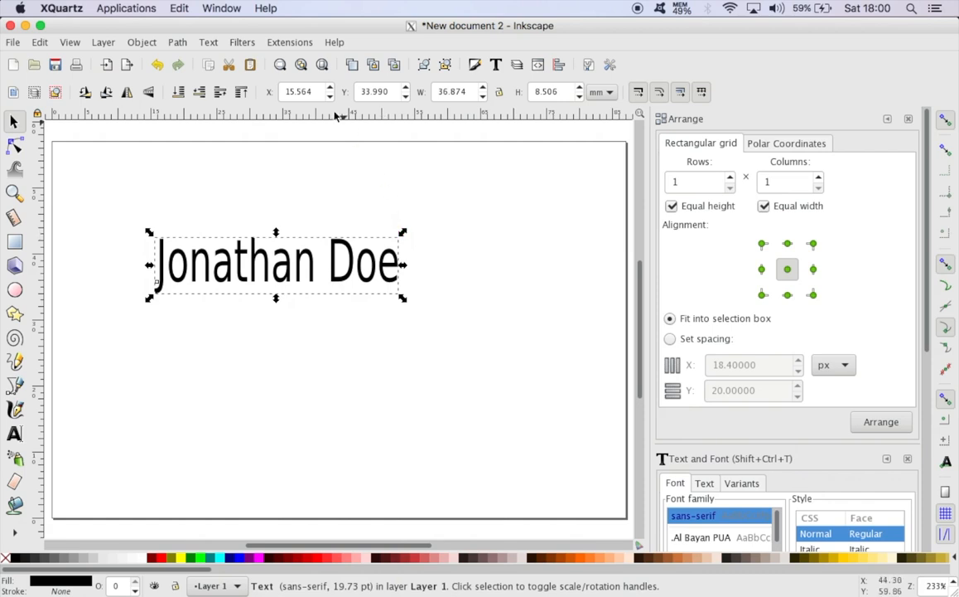
{"action": "left_click", "coordinate": [158, 66]}
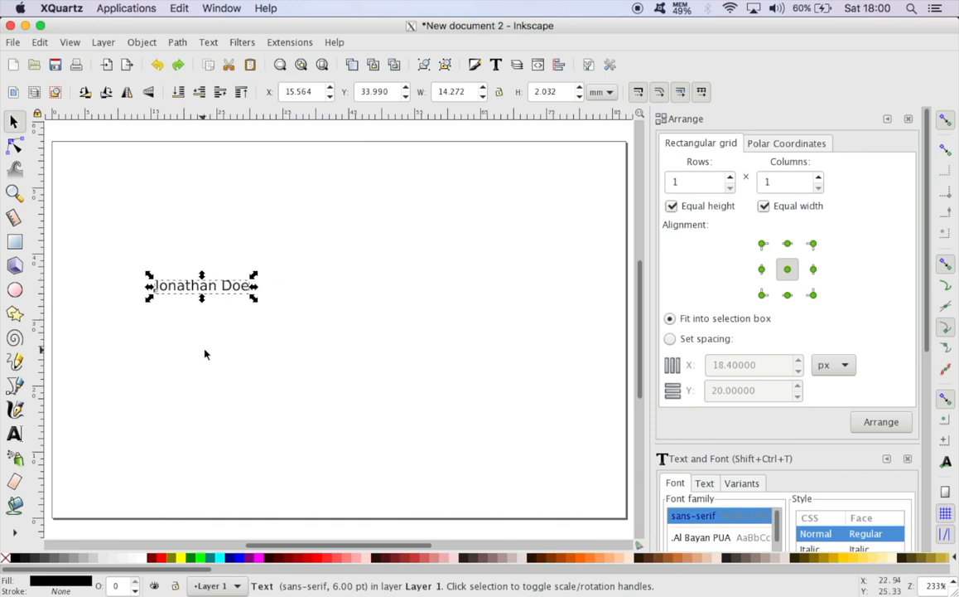
Scale the name text proportionally to about 21.9 × 3.1 mm, positioned at about X 12.3 mm, Y 34.4 mm, and keep it selected
{"action": "key", "text": "ctrl"}
{"action": "mouse_move", "coordinate": [253, 275]}
{"action": "left_mouse_down"}
{"action": "mouse_move", "coordinate": [406, 230]}
{"action": "mouse_move", "coordinate": [321, 272]}
{"action": "mouse_move", "coordinate": [236, 268]}
{"action": "mouse_move", "coordinate": [247, 287]}
{"action": "left_mouse_up"}
{"action": "key", "text": "Escape"}
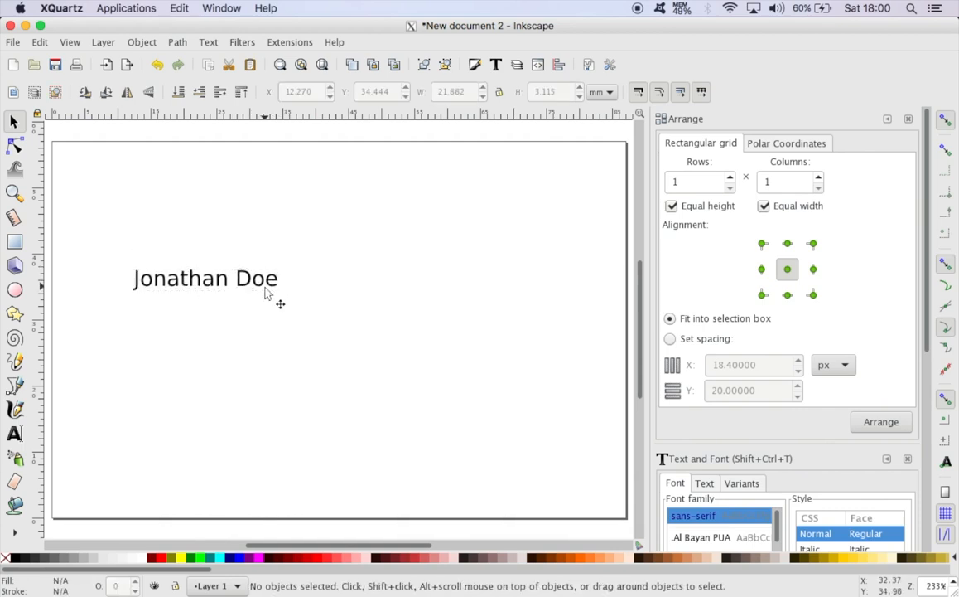
{"action": "left_click", "coordinate": [247, 286]}
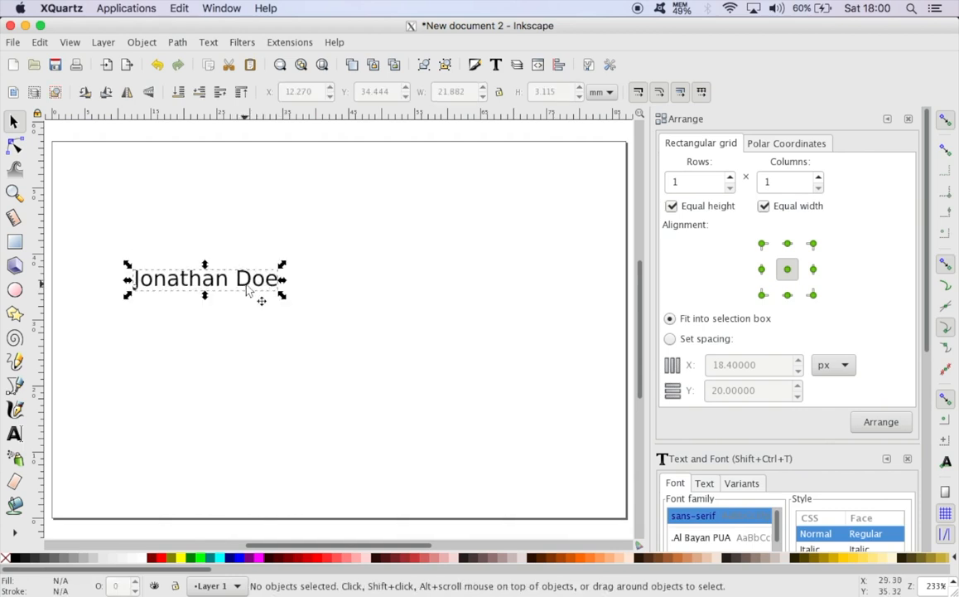
Change the name text's font to .Aqua Kana in the Light (Regular) style and deselect it
{"action": "left_click", "coordinate": [208, 42]}
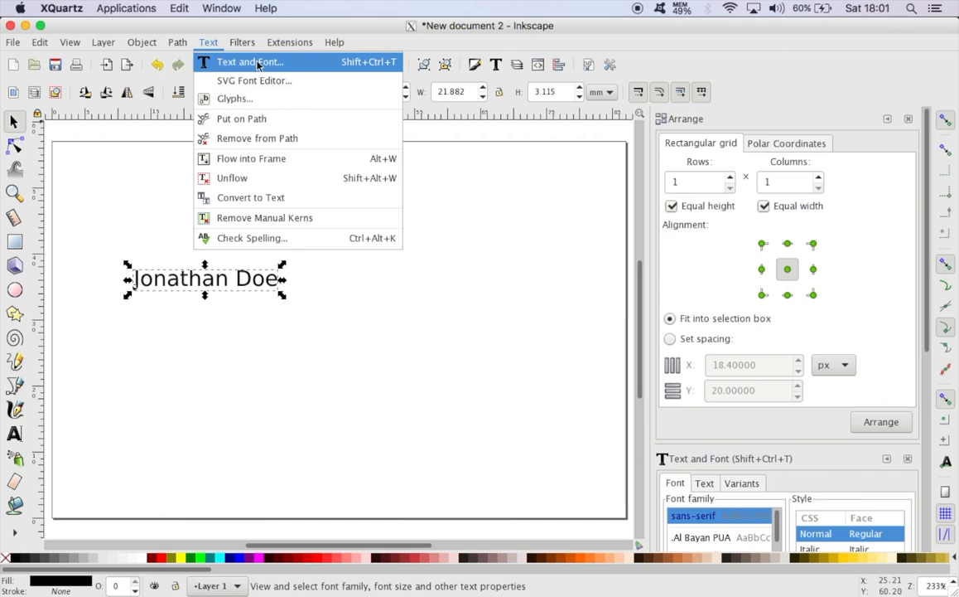
{"action": "left_click", "coordinate": [233, 63]}
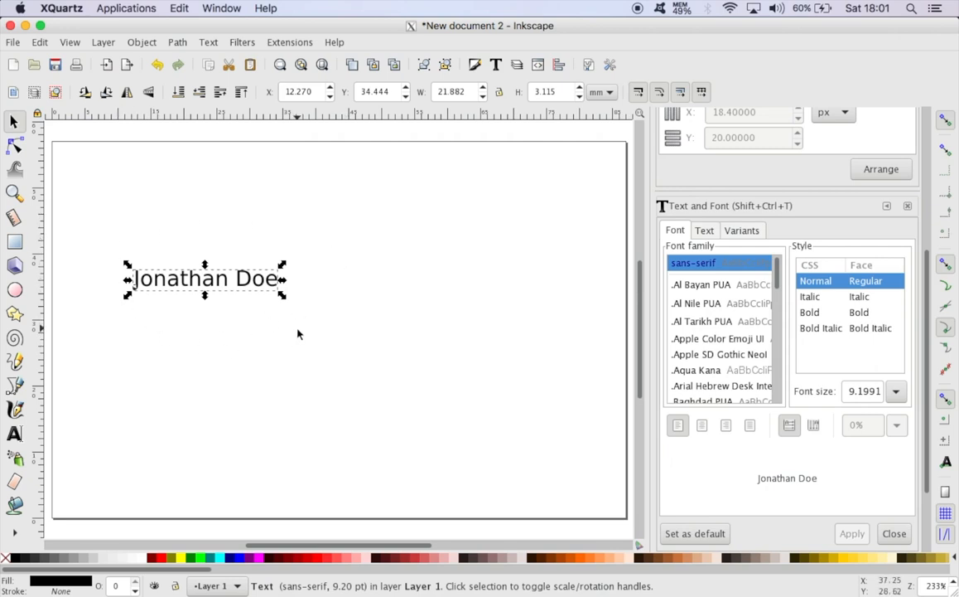
{"action": "left_click", "coordinate": [689, 372]}
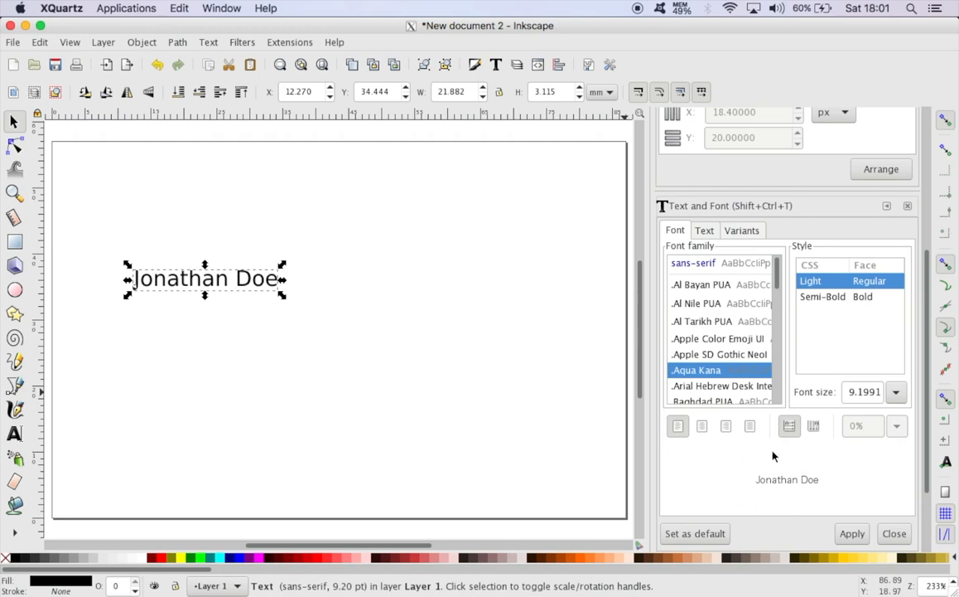
{"action": "left_click", "coordinate": [846, 536]}
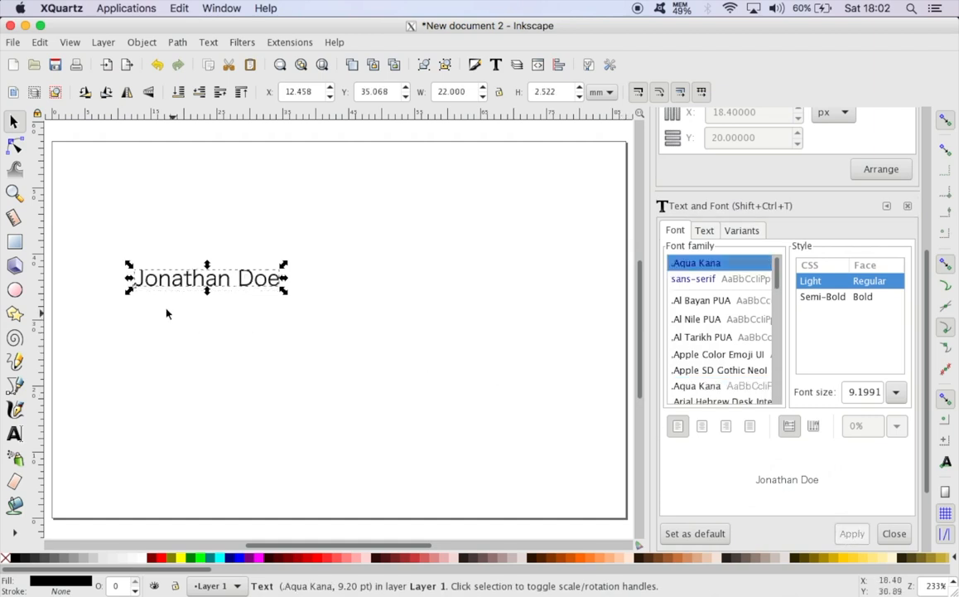
{"action": "left_click", "coordinate": [208, 316]}
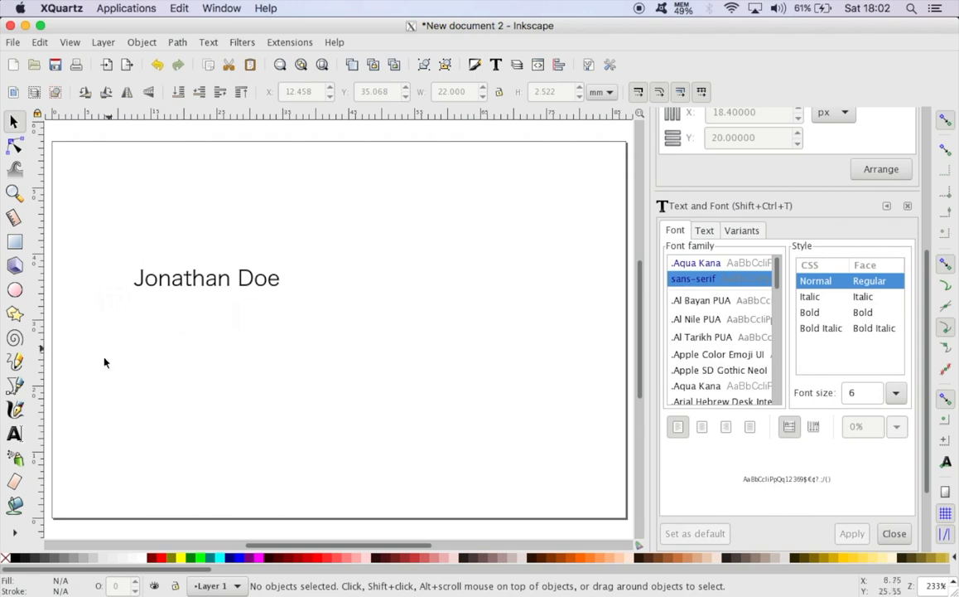
Add "Chief Operating Officer" as 6 pt sans-serif text just below the name
{"action": "left_click", "coordinate": [14, 433]}
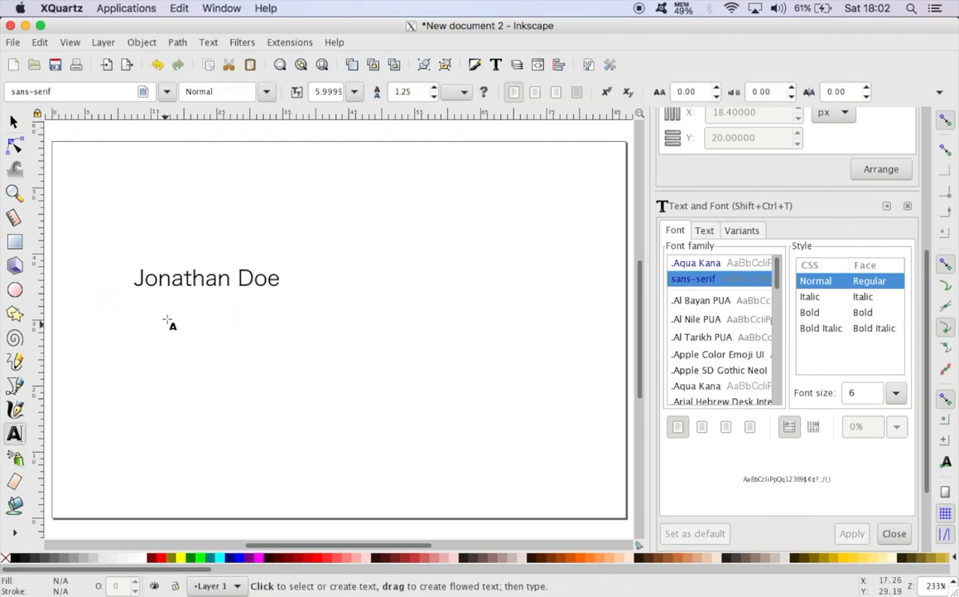
{"action": "left_click", "coordinate": [156, 314]}
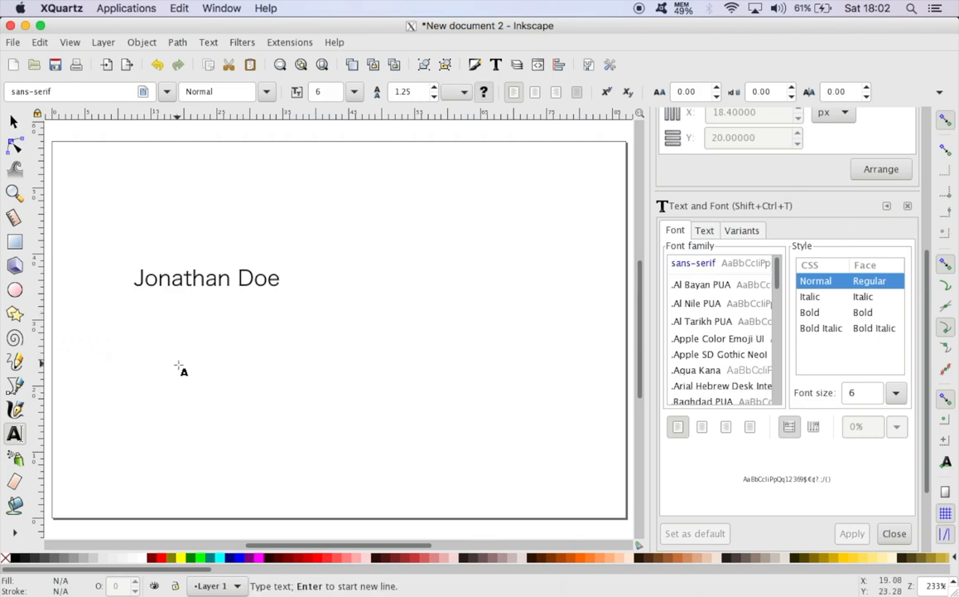
{"action": "type", "text": "Ch"}
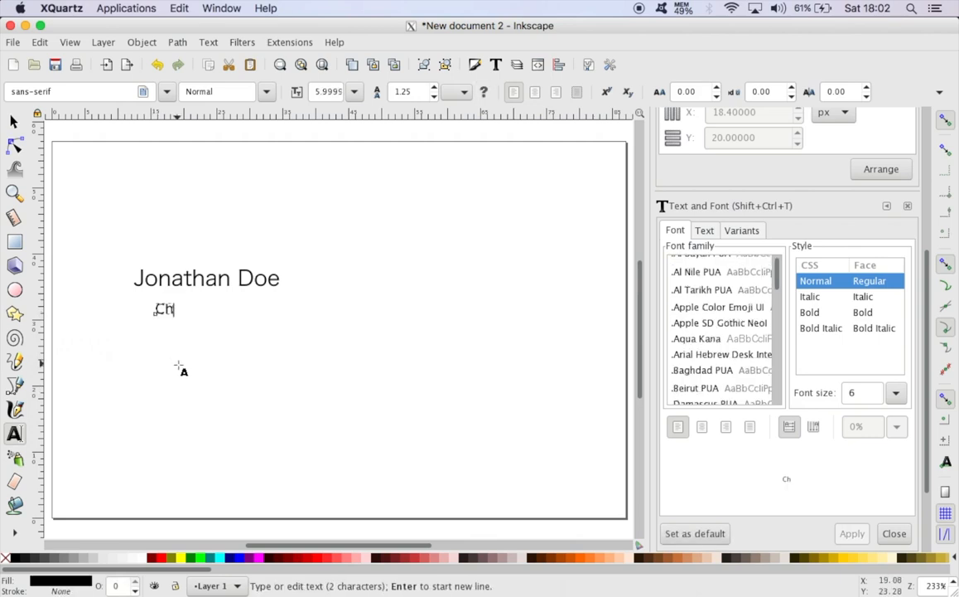
{"action": "type", "text": "ief "}
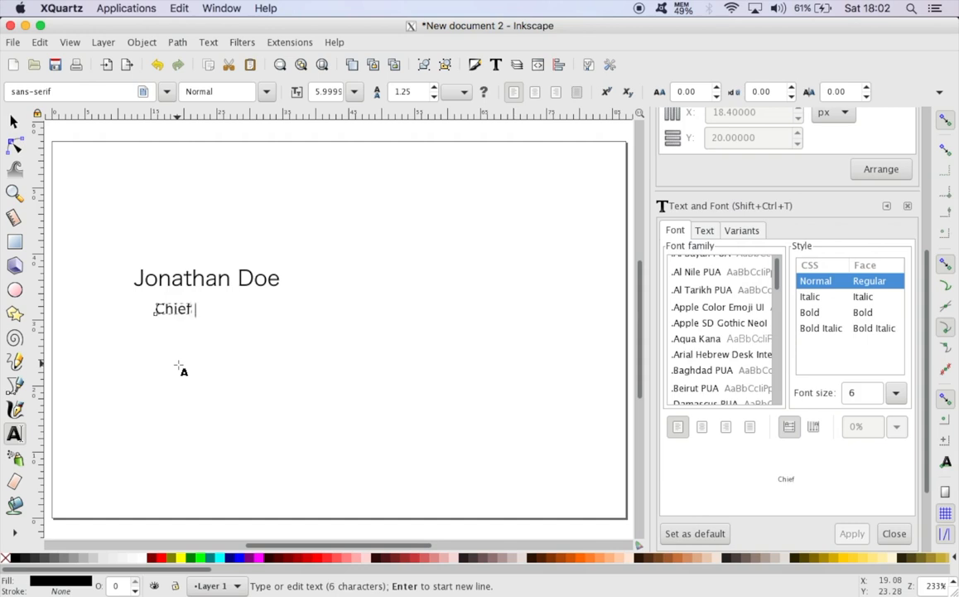
{"action": "type", "text": "Operati"}
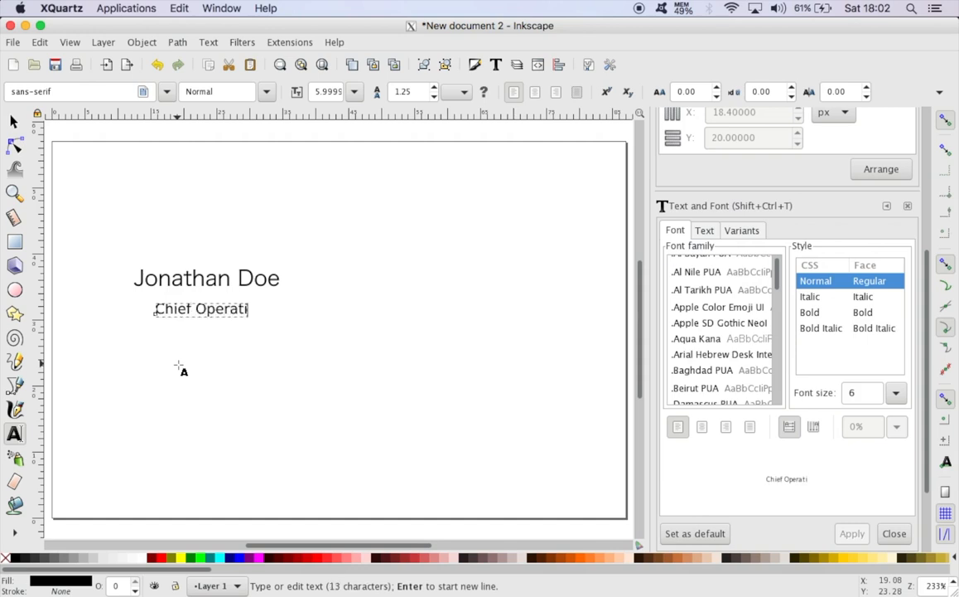
{"action": "type", "text": "ng "}
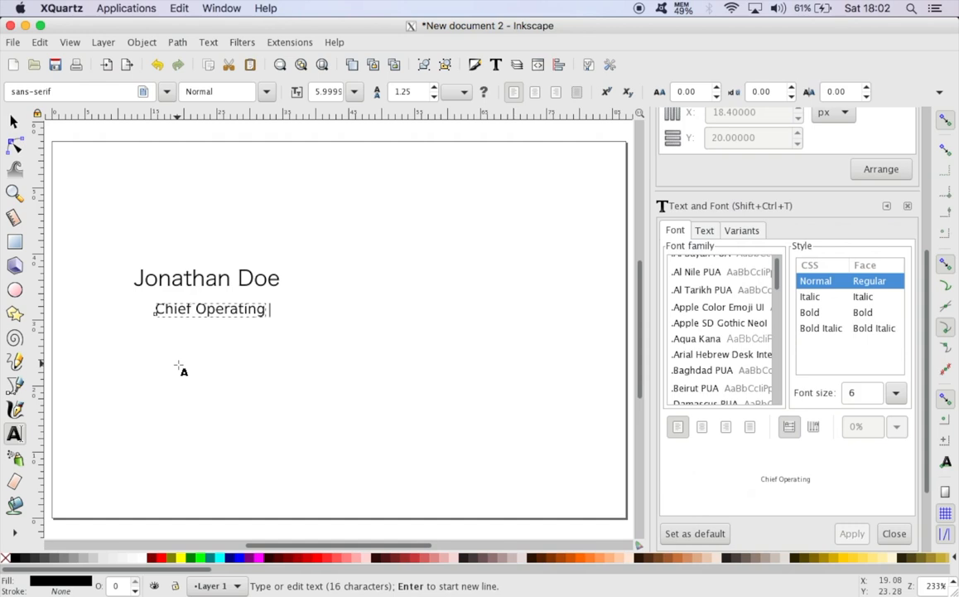
{"action": "type", "text": "Offficer"}
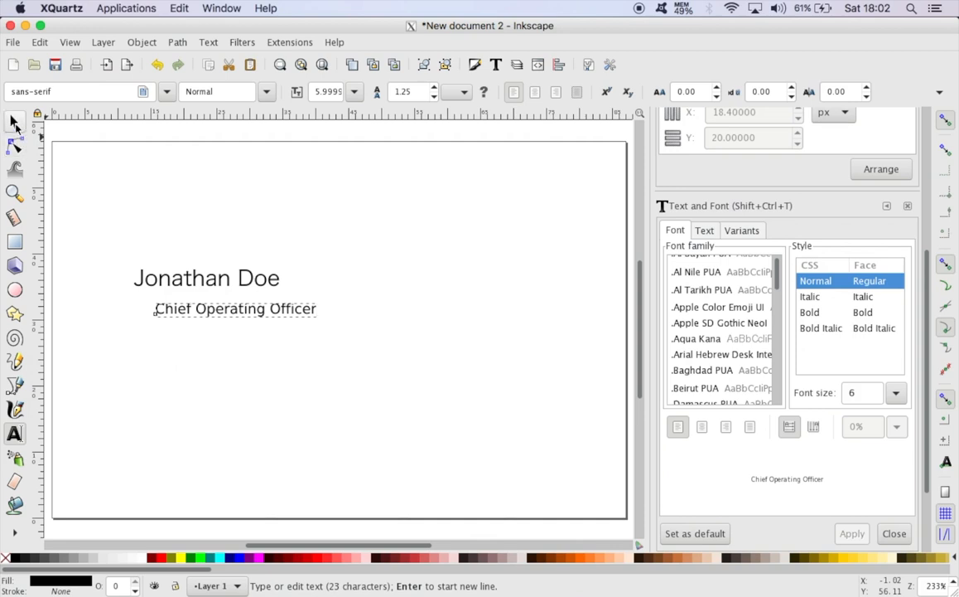
Move the job title closer under the name and scale it proportionally to about 16.3 × 1.4 mm
{"action": "left_click", "coordinate": [15, 124]}
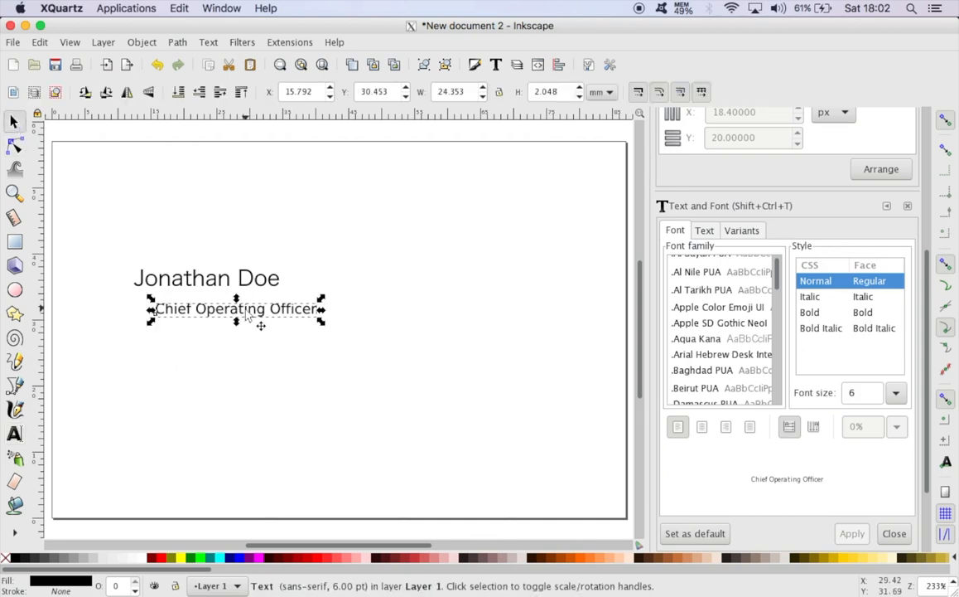
{"action": "left_click_drag", "start_coordinate": [247, 315], "coordinate": [218, 308]}
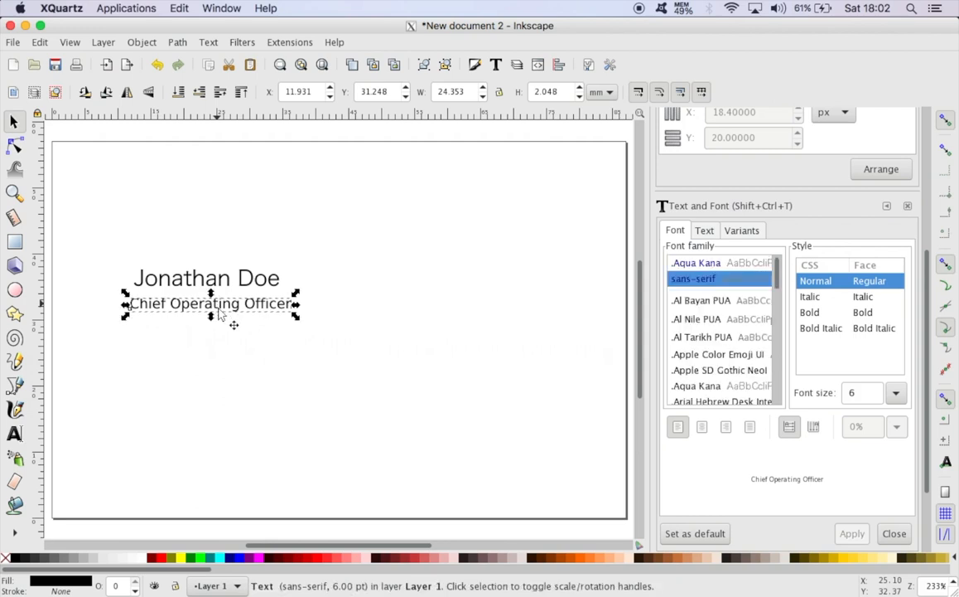
{"action": "left_click", "coordinate": [229, 315]}
{"action": "left_click", "coordinate": [225, 313]}
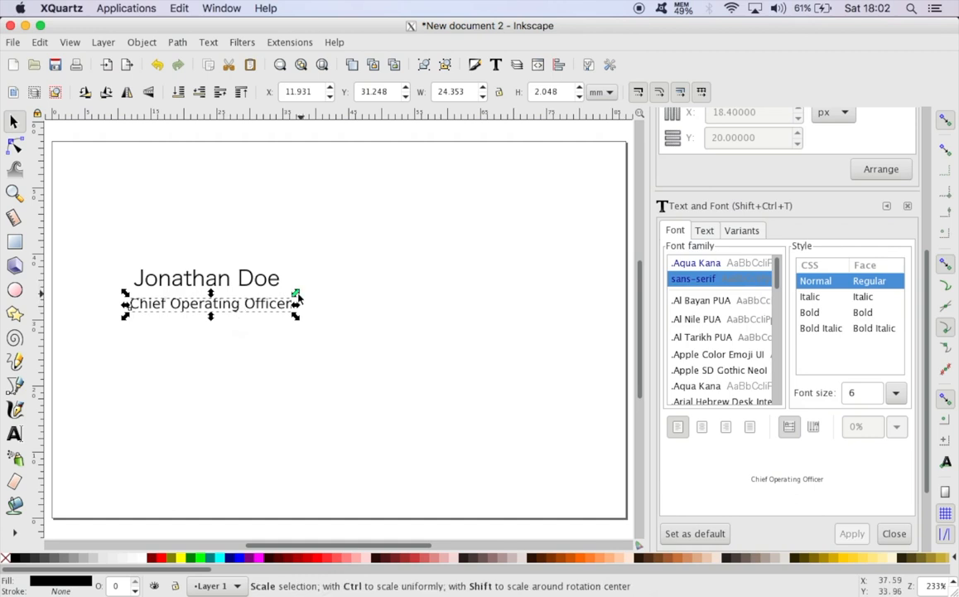
{"action": "left_click_drag", "start_coordinate": [298, 296], "coordinate": [281, 303]}
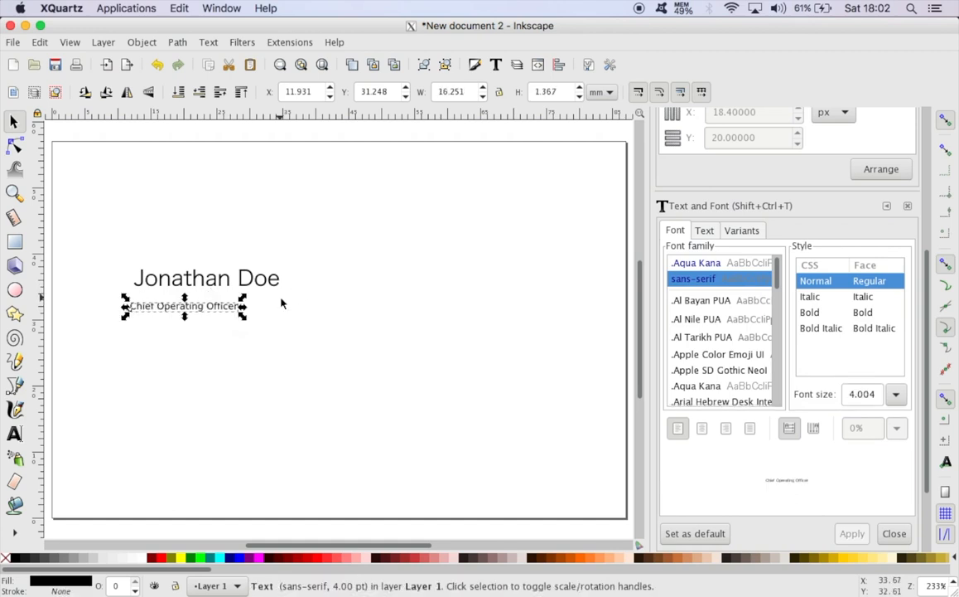
{"action": "left_click", "coordinate": [197, 336]}
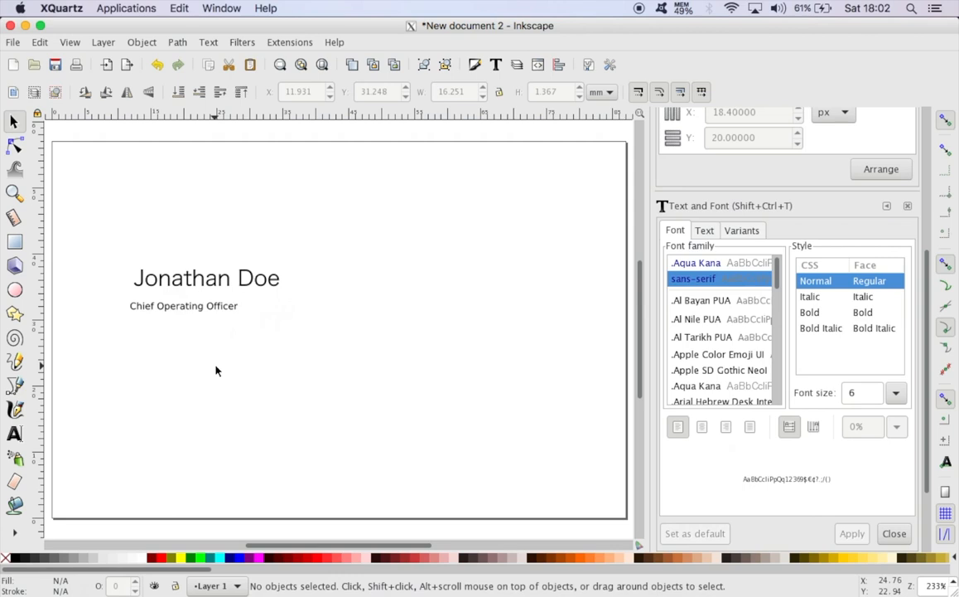
Centre the job title beneath the name at about X 15.3 mm, Y 32.4 mm, and deselect it
{"action": "left_click", "coordinate": [184, 312]}
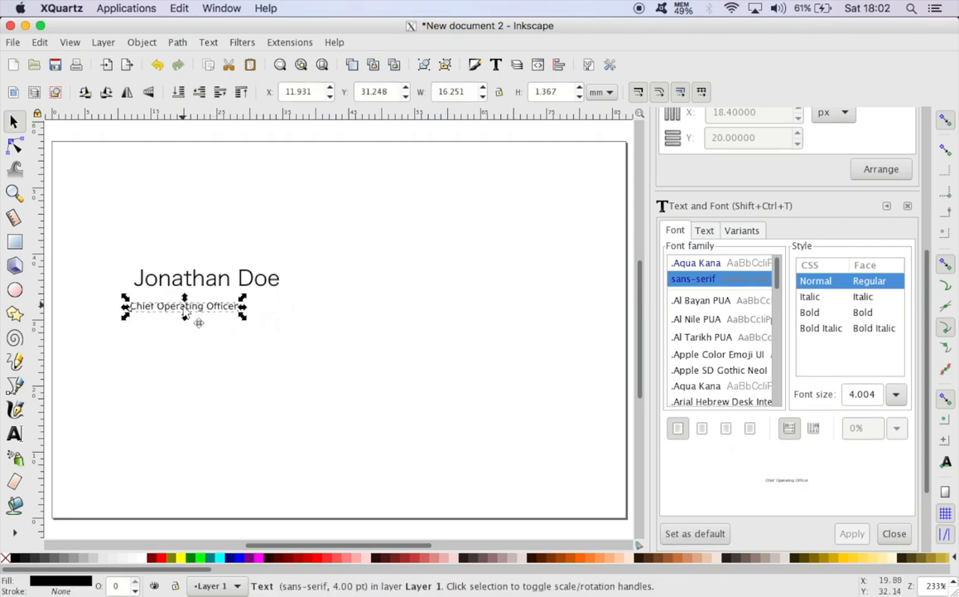
{"action": "left_click_drag", "start_coordinate": [184, 312], "coordinate": [211, 305]}
{"action": "left_click", "coordinate": [216, 363]}
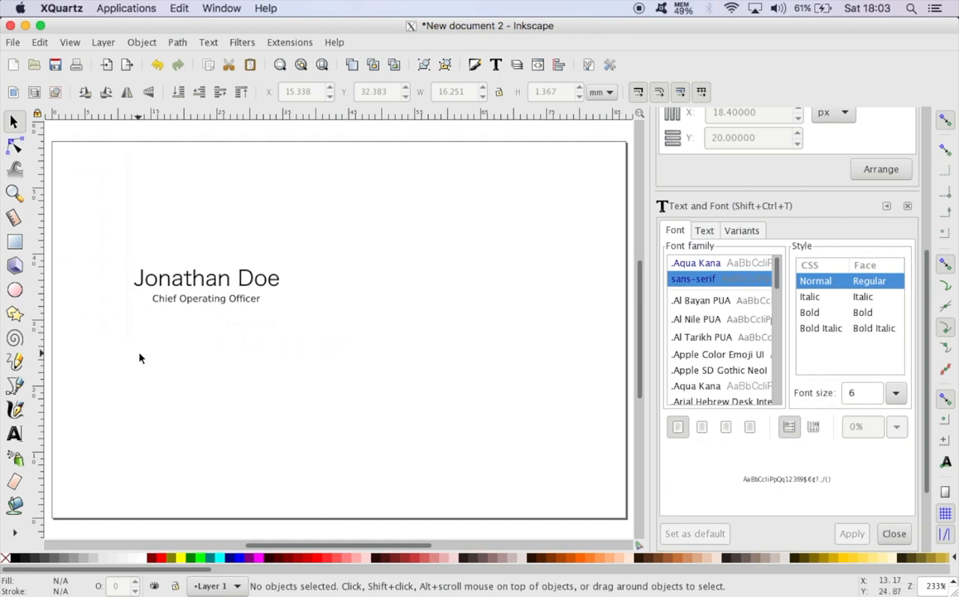
Start a 6 pt sans-serif address text in the lower-right part of the card with the street line
{"action": "left_click", "coordinate": [14, 433]}
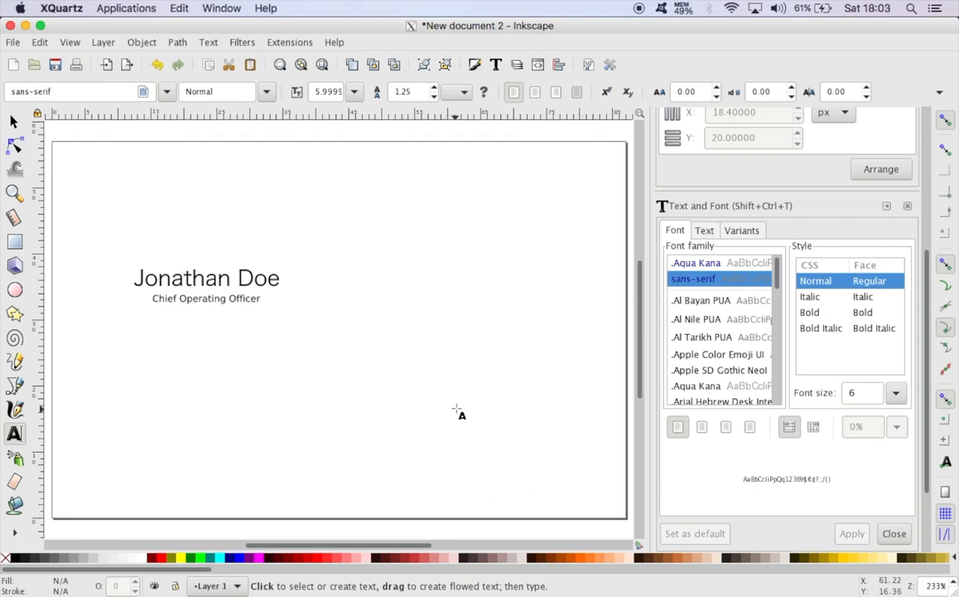
{"action": "left_click", "coordinate": [457, 409]}
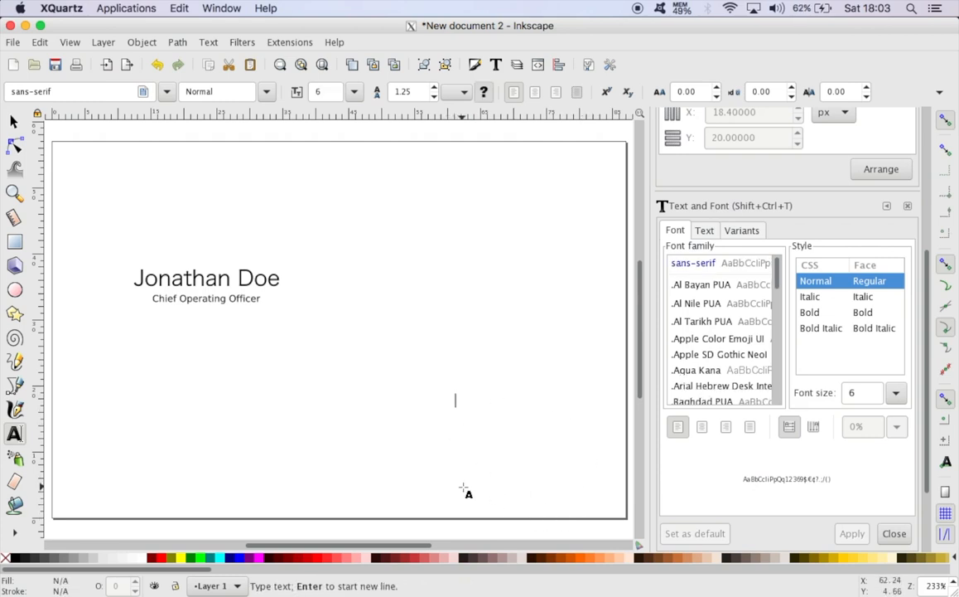
{"action": "type", "text": "123"}
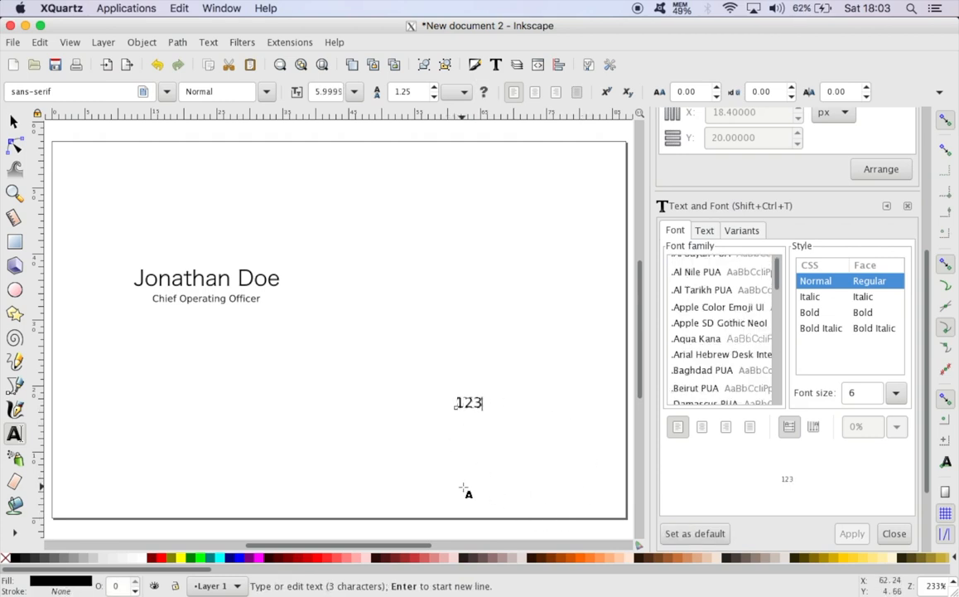
{"action": "type", "text": " Fel"}
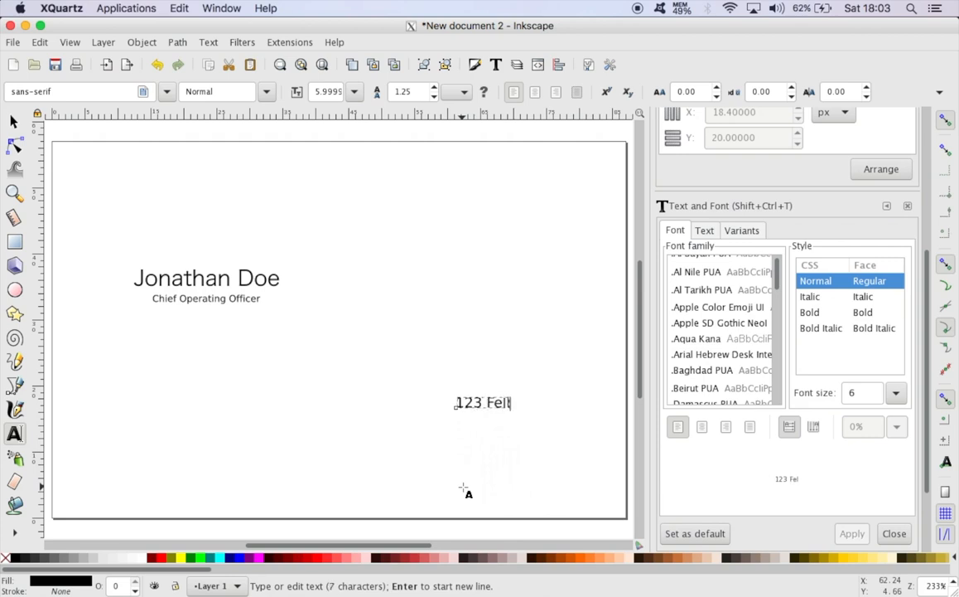
{"action": "type", "text": "lows Close"}
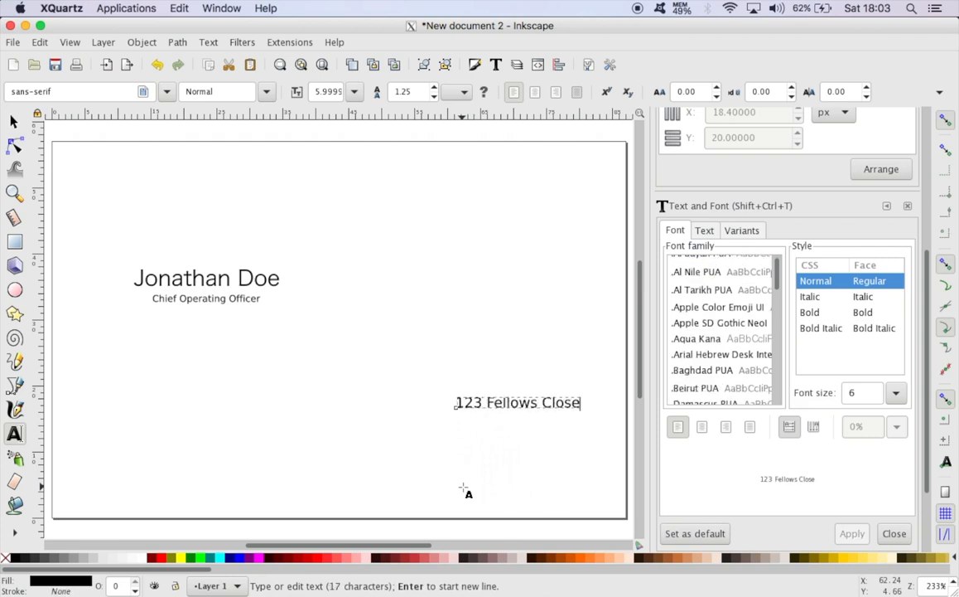
Add the town, county and country on separate lines below the street line of the address
{"action": "key", "text": "Return"}
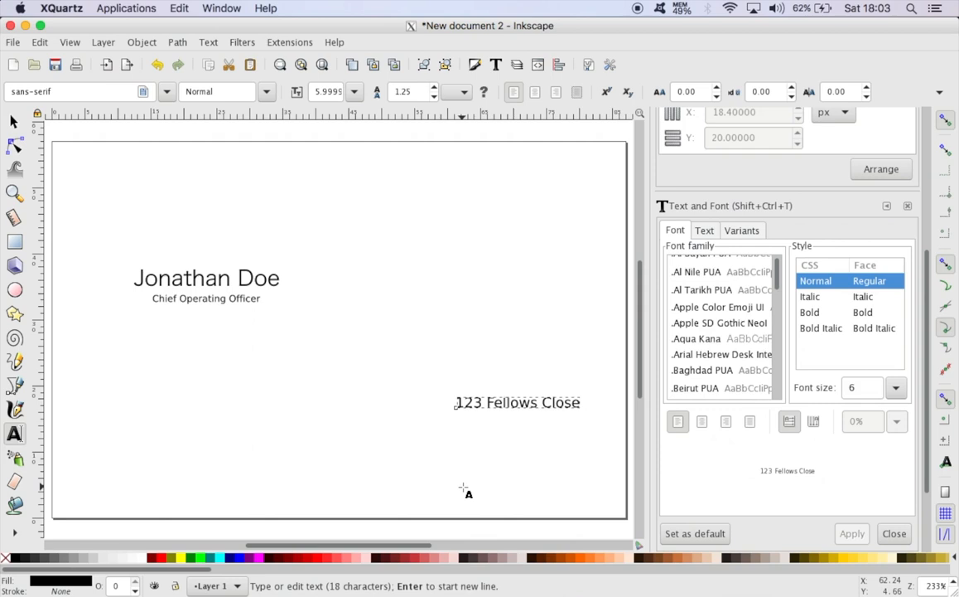
{"action": "type", "text": "Walsall"}
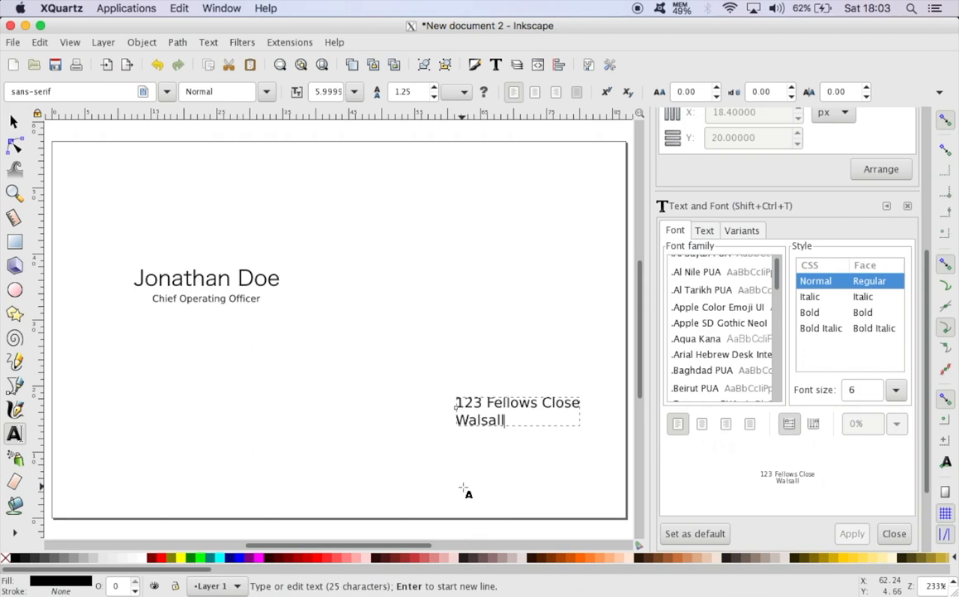
{"action": "key", "text": "Return"}
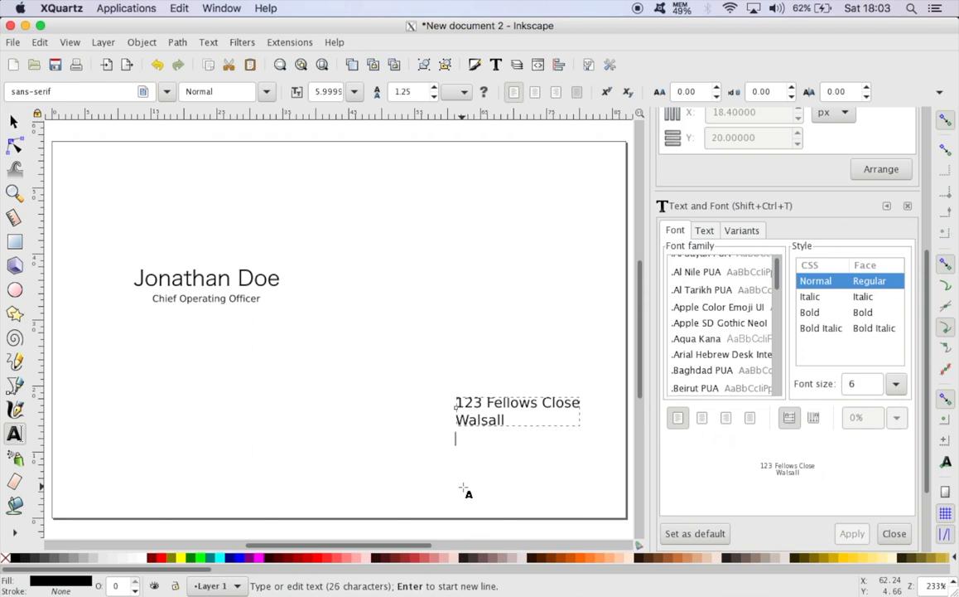
{"action": "type", "text": "West Min"}
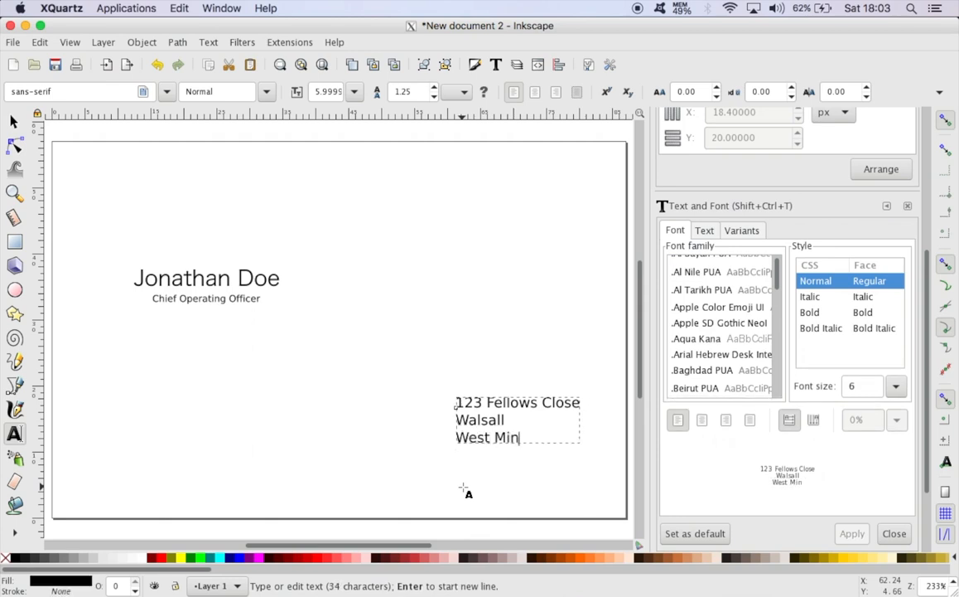
{"action": "key", "text": "BackSpace"}
{"action": "type", "text": "dlands"}
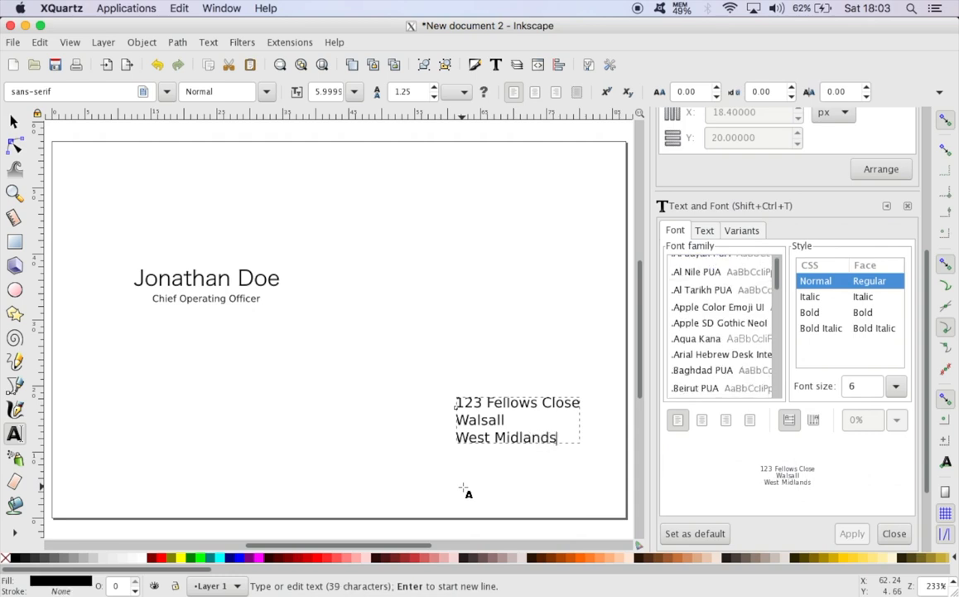
{"action": "key", "text": "Return"}
{"action": "type", "text": "Unit"}
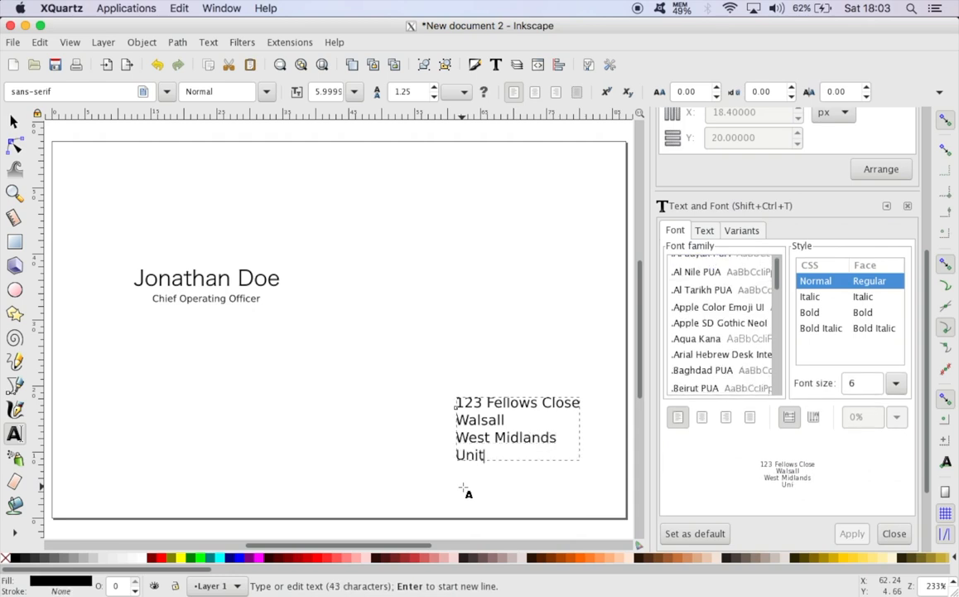
{"action": "type", "text": "ed Kin"}
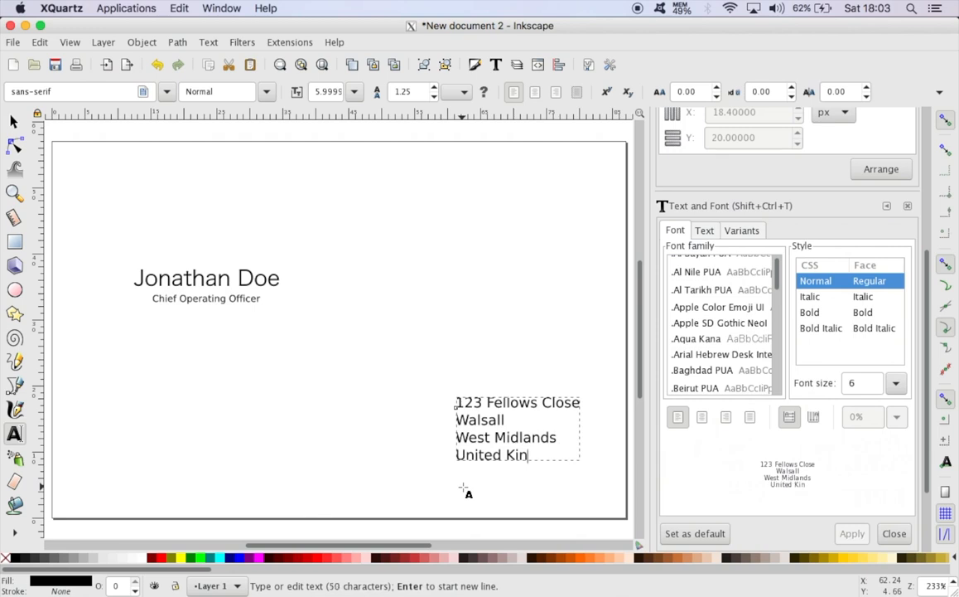
{"action": "type", "text": "gdom"}
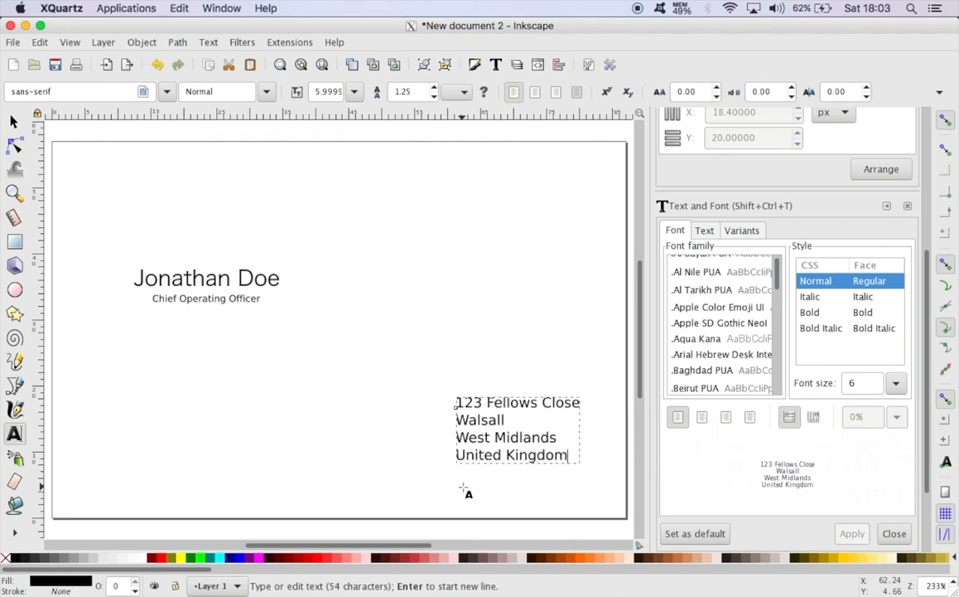
Add the postcode as a new last line of the address text
{"action": "key", "text": "Return"}
{"action": "type", "text": "WS"}
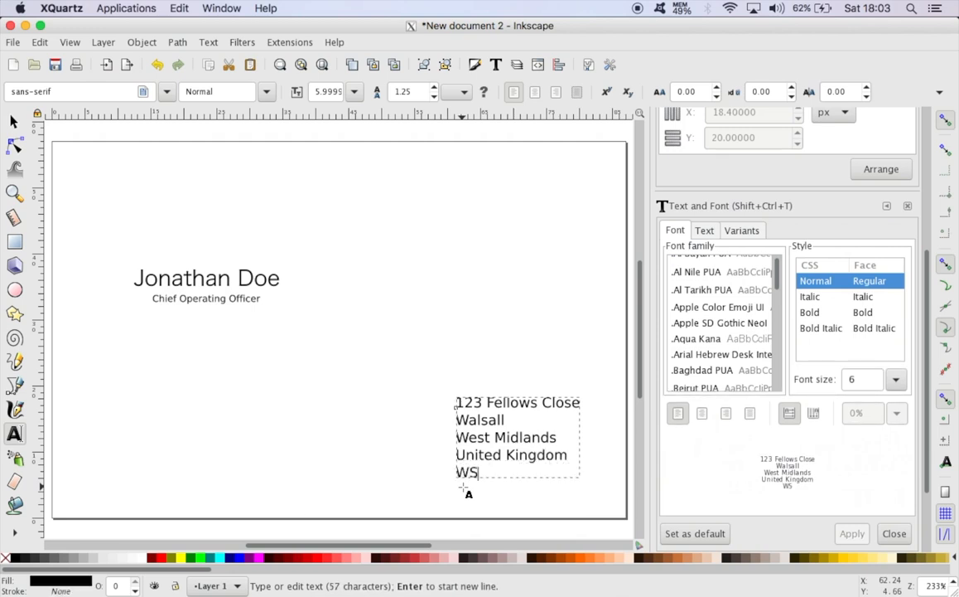
{"action": "type", "text": "5"}
{"action": "key", "text": "BackSpace"}
{"action": "key", "text": "BackSpace"}
{"action": "type", "text": "1"}
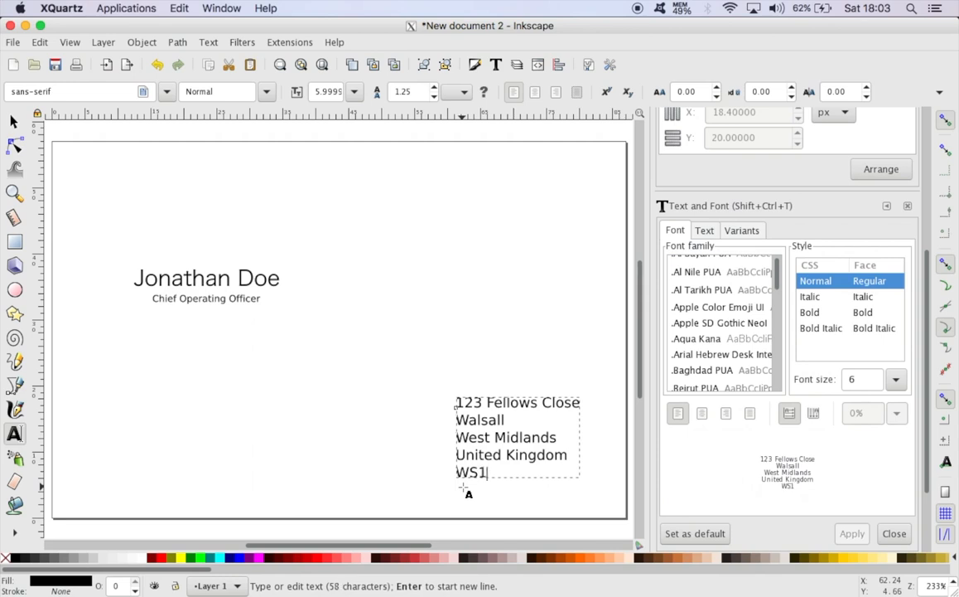
{"action": "type", "text": " 5"}
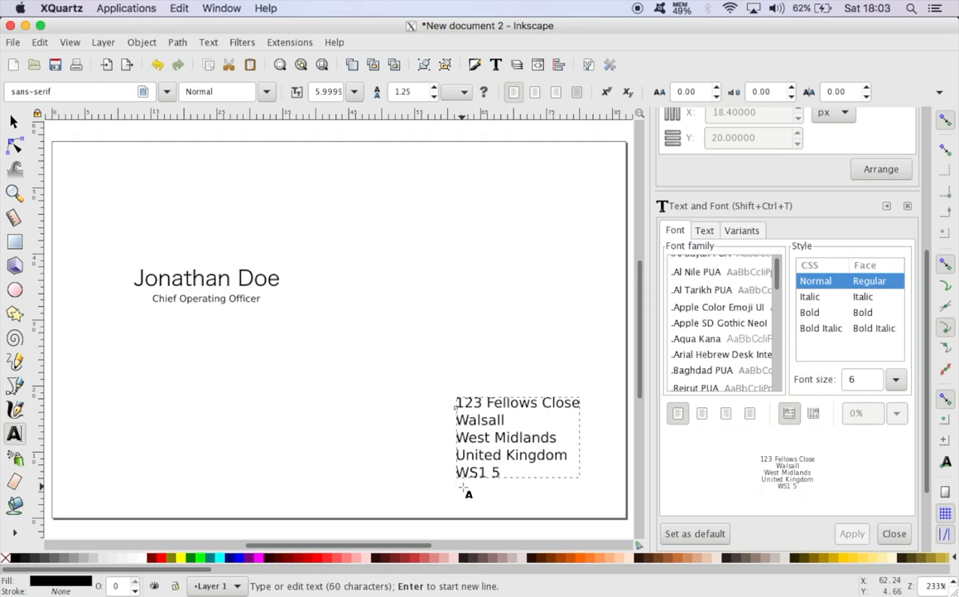
{"action": "type", "text": "OT"}
Move the address block towards the card's lower-right corner at about X 65.0 mm, Y 4.5 mm, and deselect it
{"action": "left_click", "coordinate": [14, 121]}
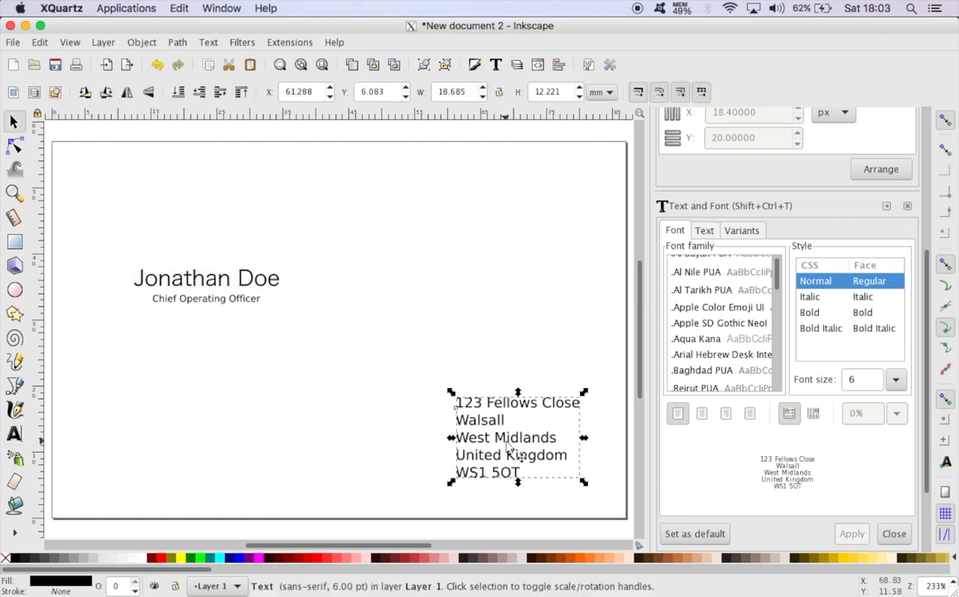
{"action": "left_click_drag", "start_coordinate": [505, 439], "coordinate": [529, 456]}
{"action": "left_click", "coordinate": [513, 268]}
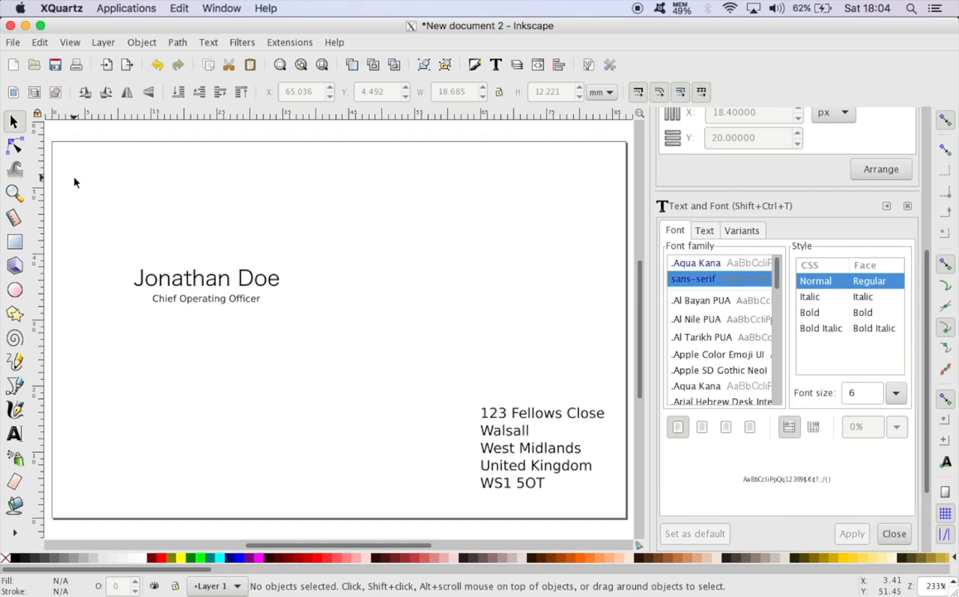
Draw a red (#FF0000) filled rectangle about 82.6 × 51.3 mm over the card, just inside the page edges
{"action": "left_click", "coordinate": [14, 243]}
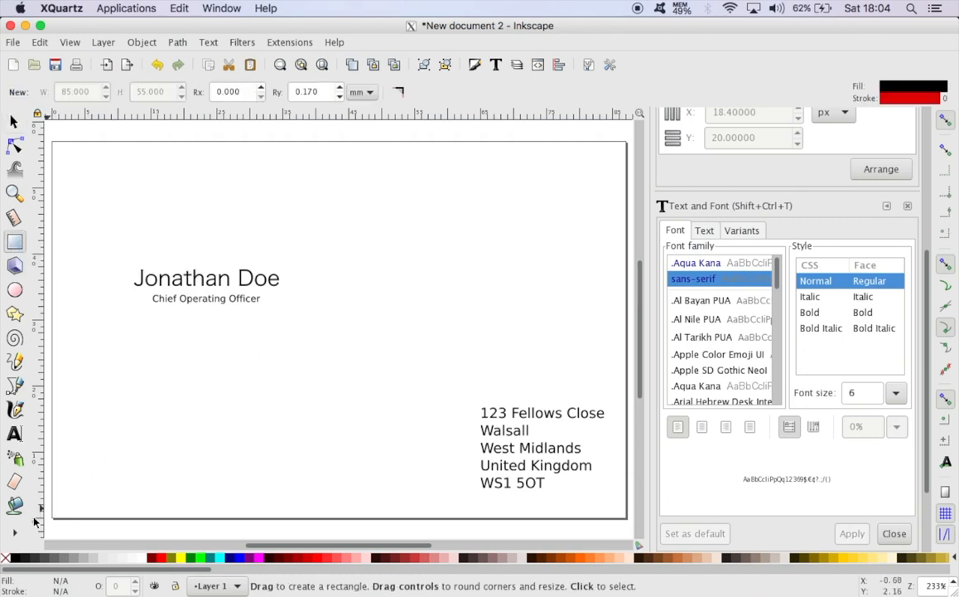
{"action": "left_click", "coordinate": [318, 560]}
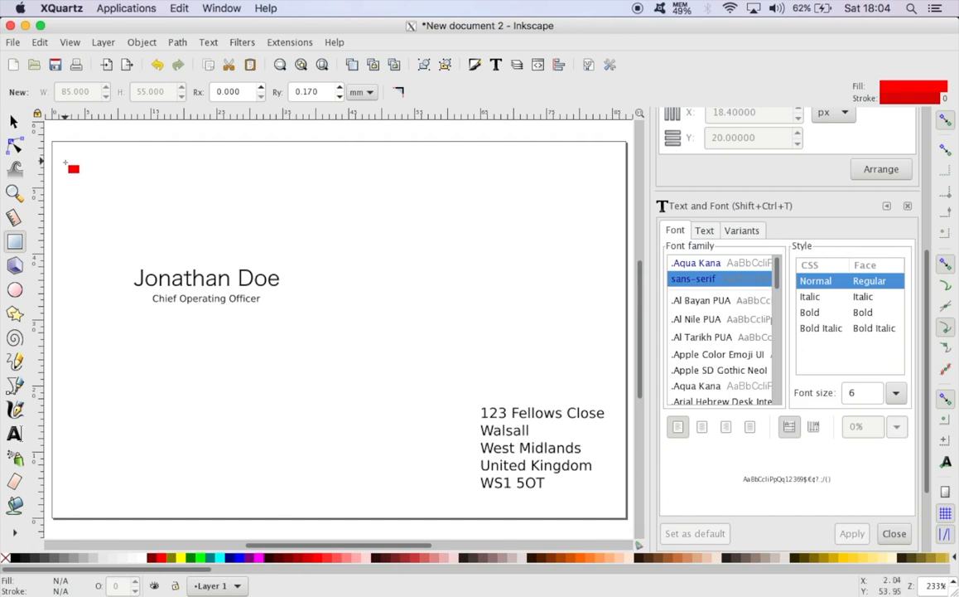
{"action": "mouse_move", "coordinate": [64, 162]}
{"action": "left_mouse_down"}
{"action": "mouse_move", "coordinate": [107, 185]}
{"action": "mouse_move", "coordinate": [194, 265]}
{"action": "mouse_move", "coordinate": [471, 443]}
{"action": "mouse_move", "coordinate": [610, 500]}
{"action": "left_mouse_up"}
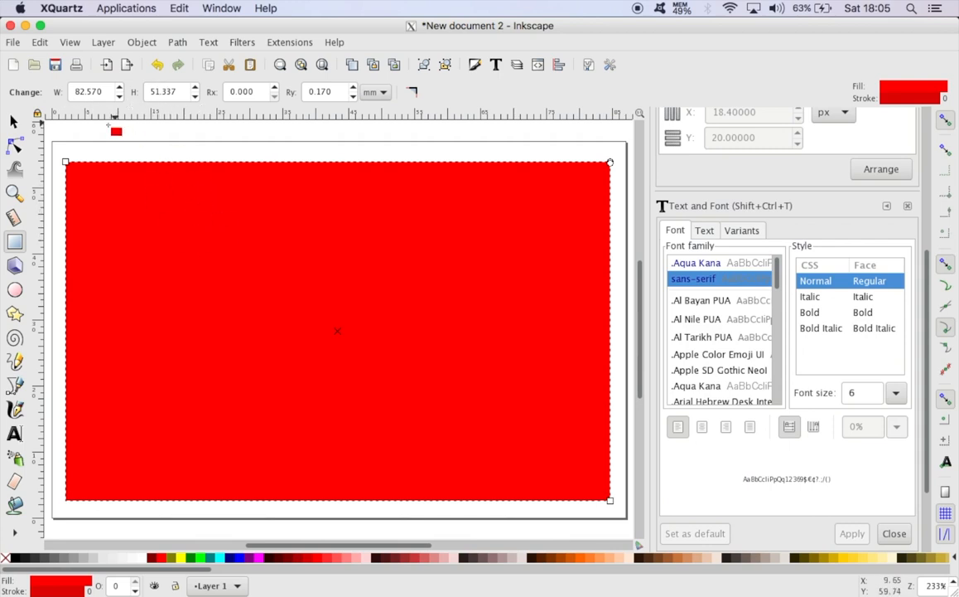
Resize the red rectangle to 85 × 55 mm and centre it on the page at about X 1.0 mm, Y 0.9 mm
{"action": "left_click", "coordinate": [14, 121]}
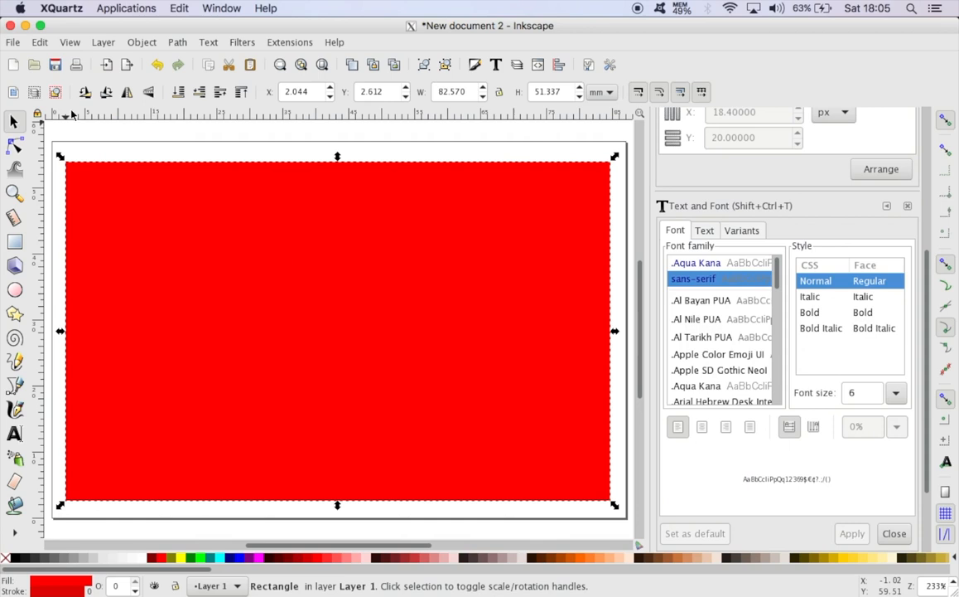
{"action": "left_click", "coordinate": [460, 94]}
{"action": "left_click_drag", "start_coordinate": [466, 93], "coordinate": [431, 94]}
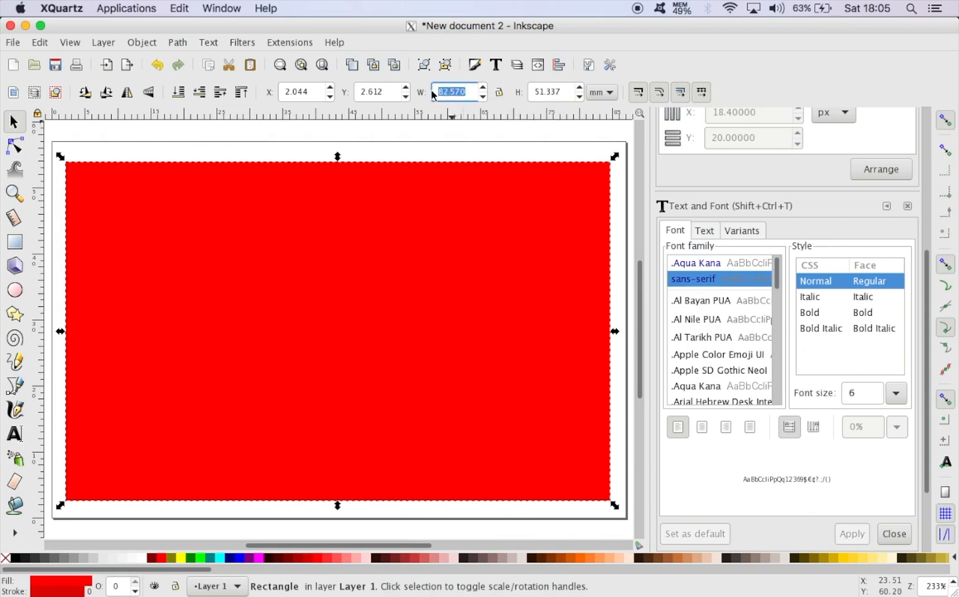
{"action": "type", "text": "85"}
{"action": "left_click", "coordinate": [549, 94]}
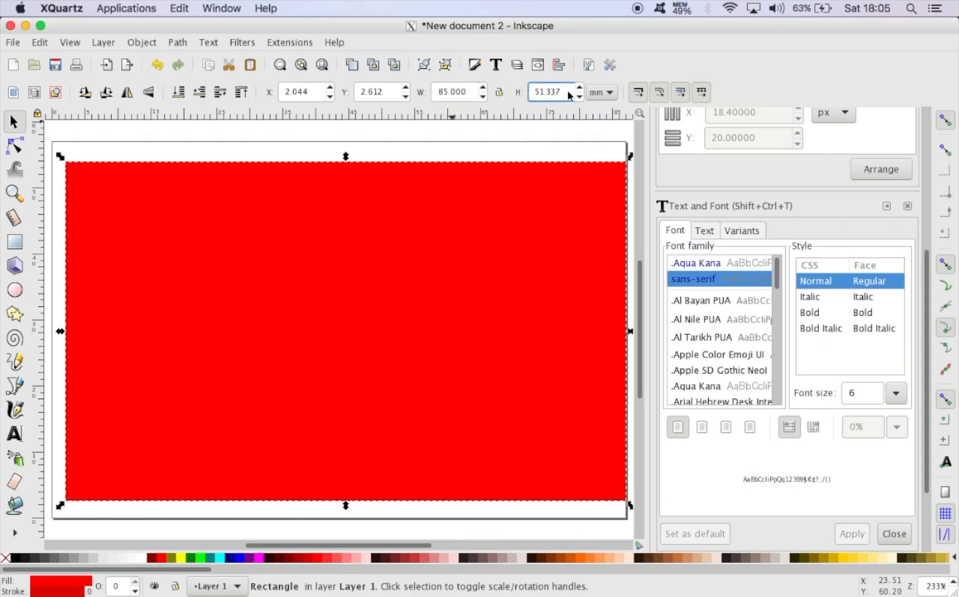
{"action": "left_click_drag", "start_coordinate": [568, 95], "coordinate": [529, 92]}
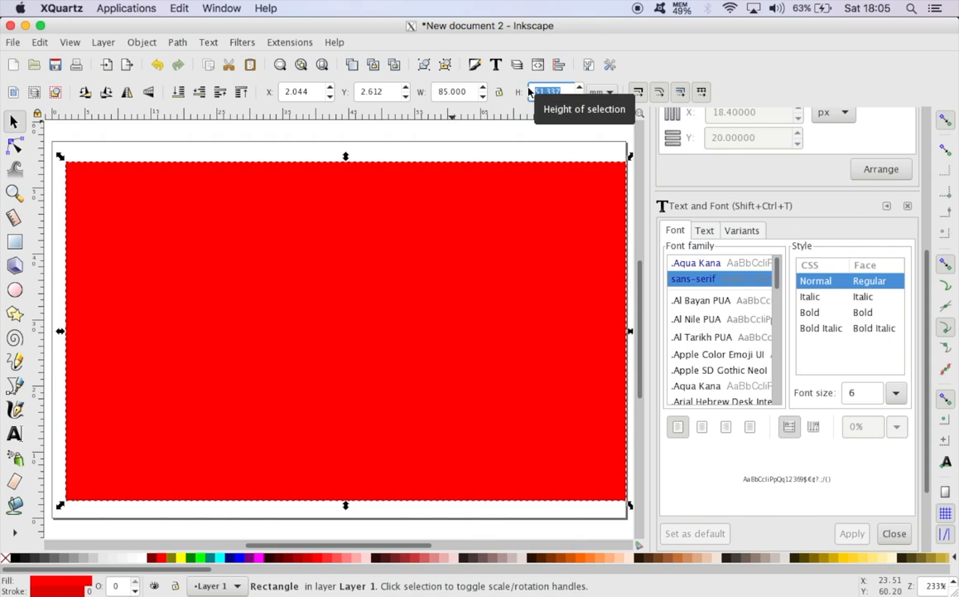
{"action": "type", "text": "55"}
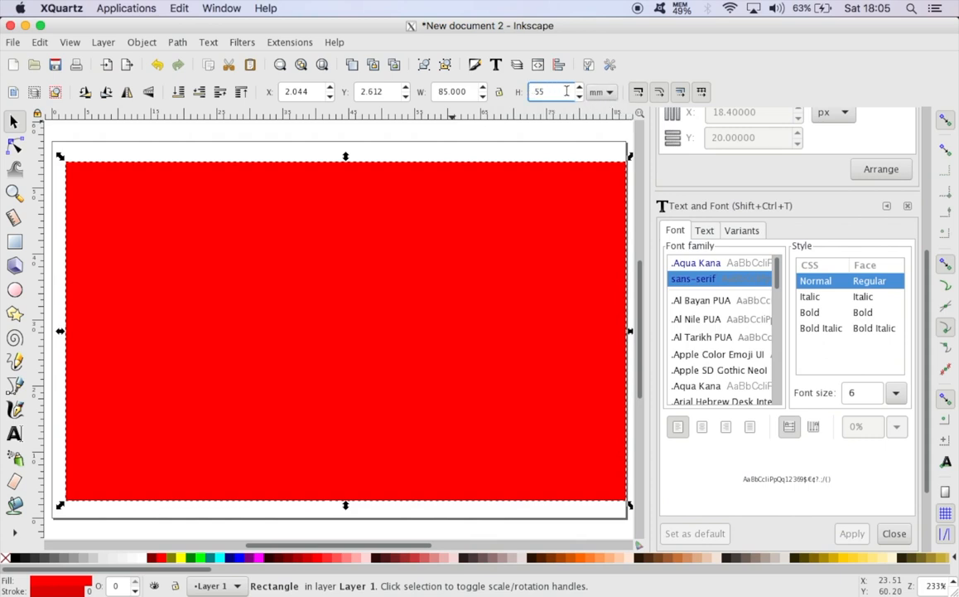
{"action": "key", "text": "Return"}
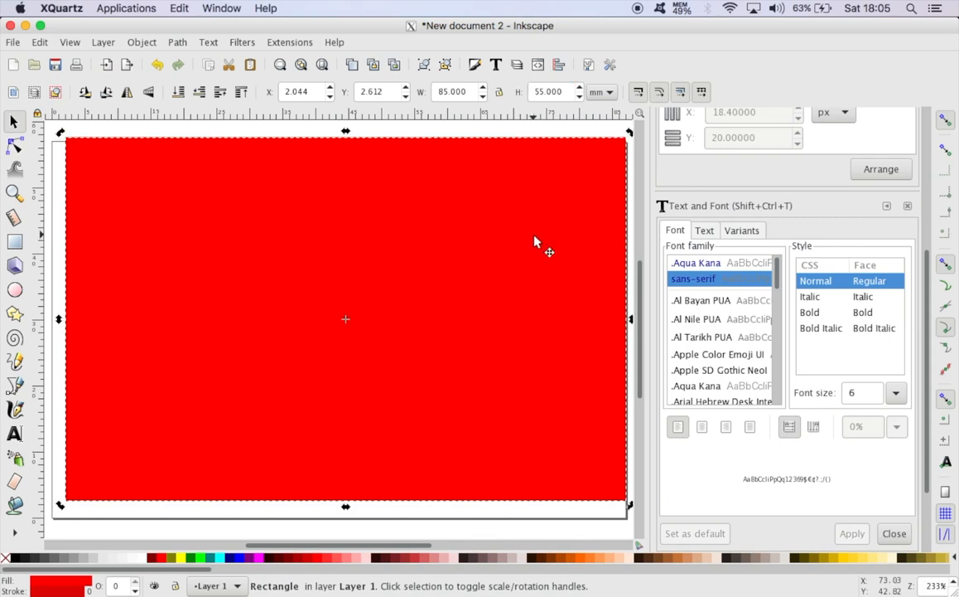
{"action": "left_click_drag", "start_coordinate": [530, 241], "coordinate": [527, 251]}
{"action": "left_click", "coordinate": [441, 138]}
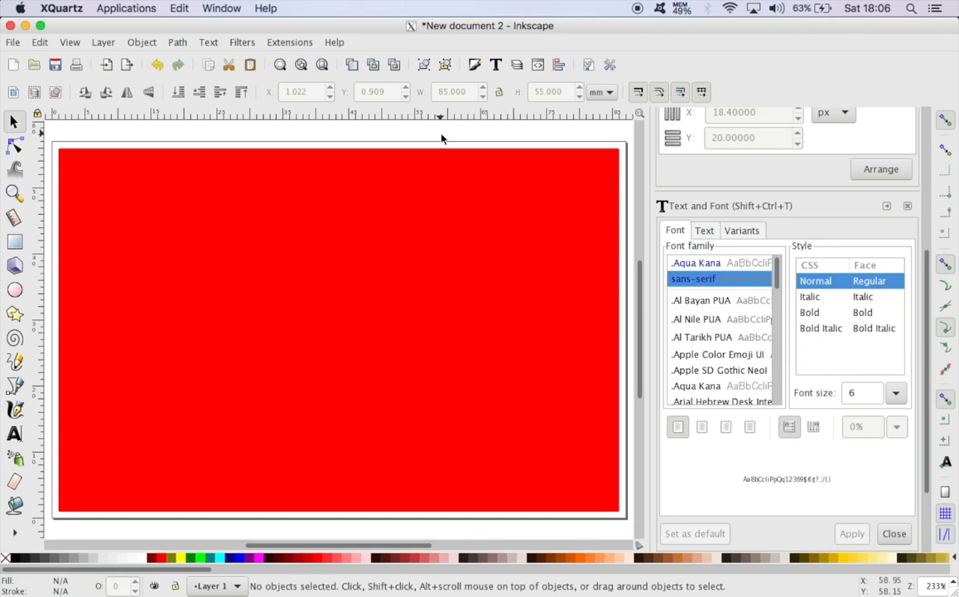
Lower the red rectangle to the bottom, behind all the text, and fill it with white
{"action": "left_click", "coordinate": [422, 171]}
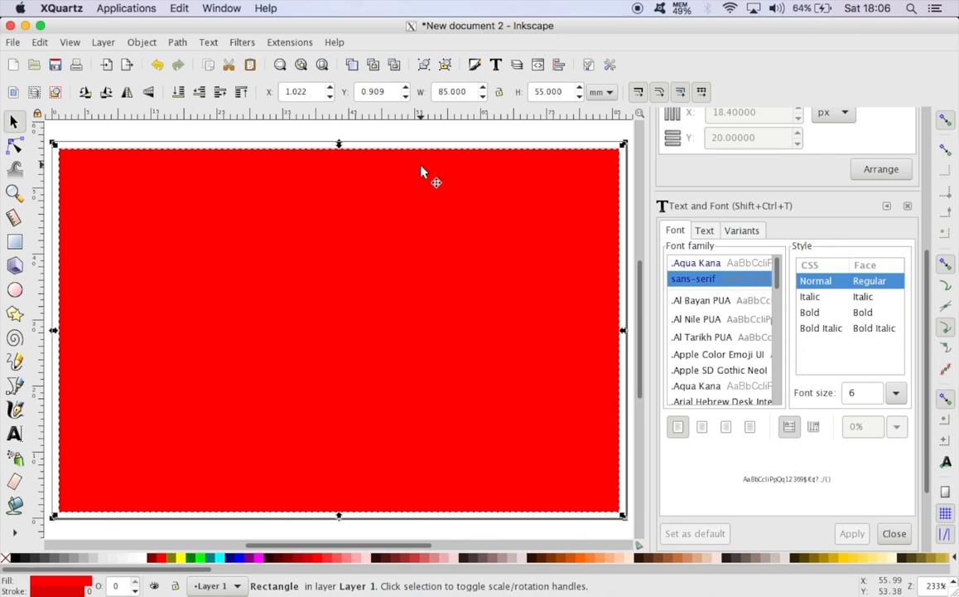
{"action": "left_click", "coordinate": [142, 42]}
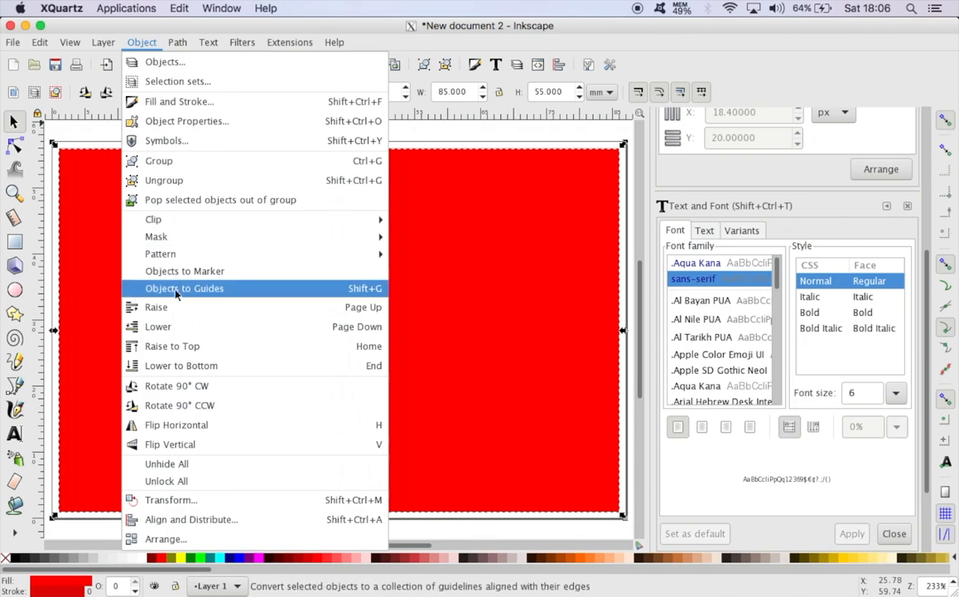
{"action": "left_click", "coordinate": [185, 368]}
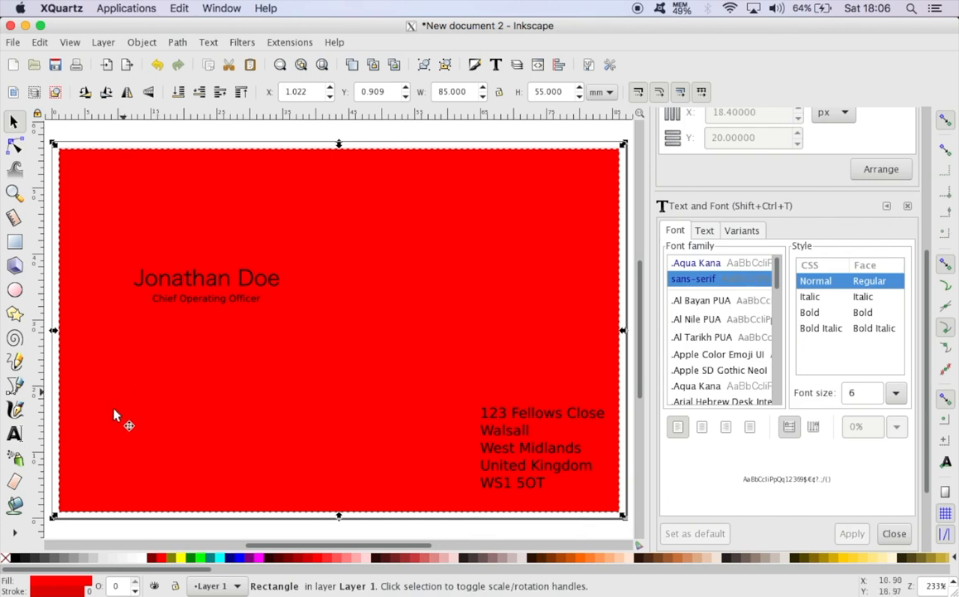
{"action": "left_click", "coordinate": [144, 561]}
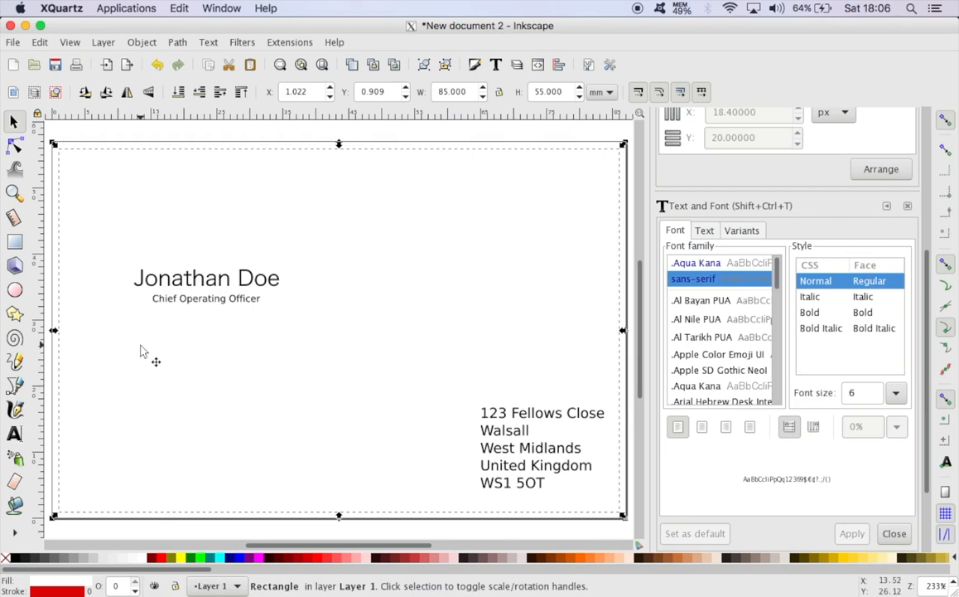
{"action": "left_click", "coordinate": [208, 135]}
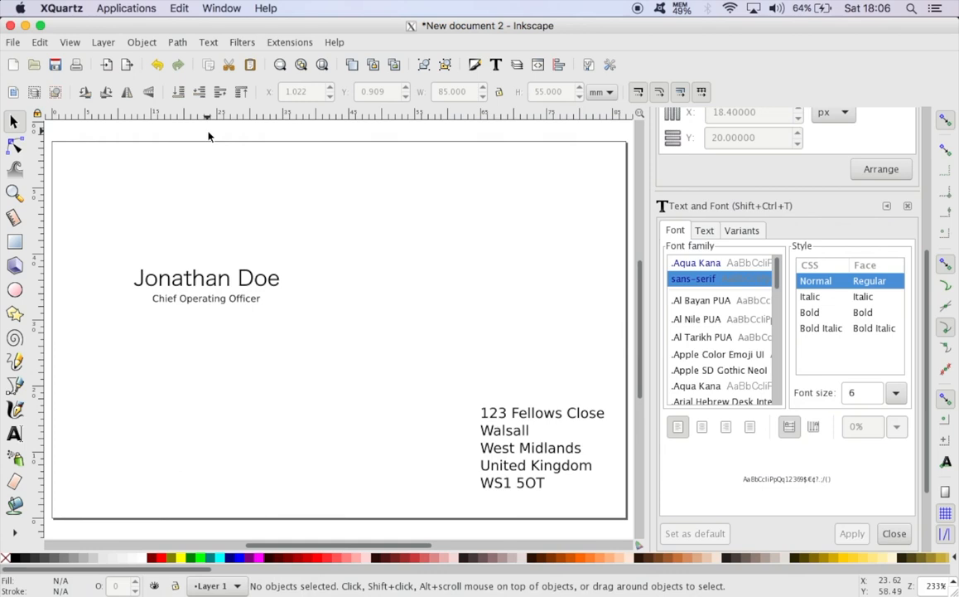
Remove the fill from the 85 × 55 mm rectangle by setting it to no paint
{"action": "left_click", "coordinate": [365, 276]}
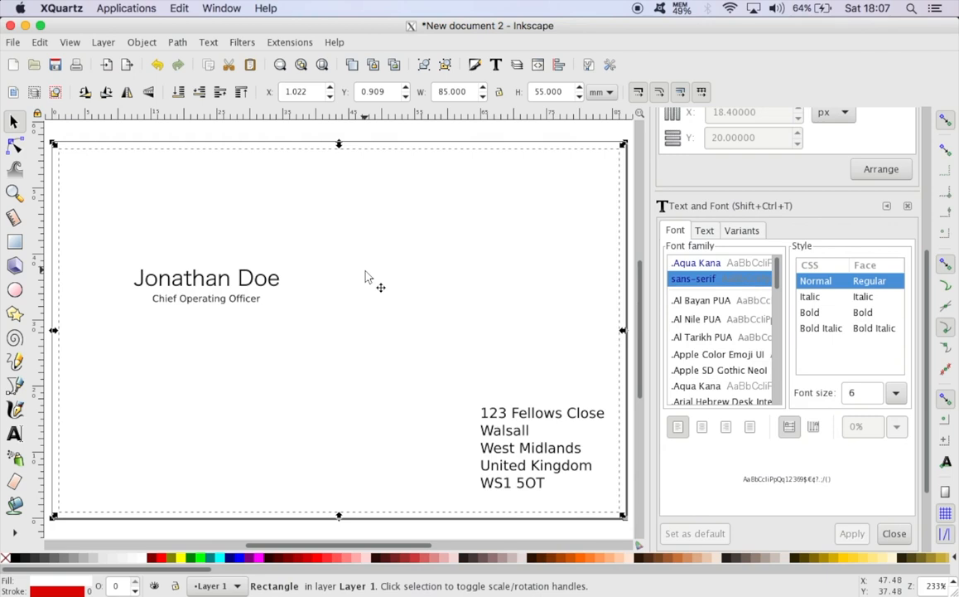
{"action": "left_click", "coordinate": [142, 42]}
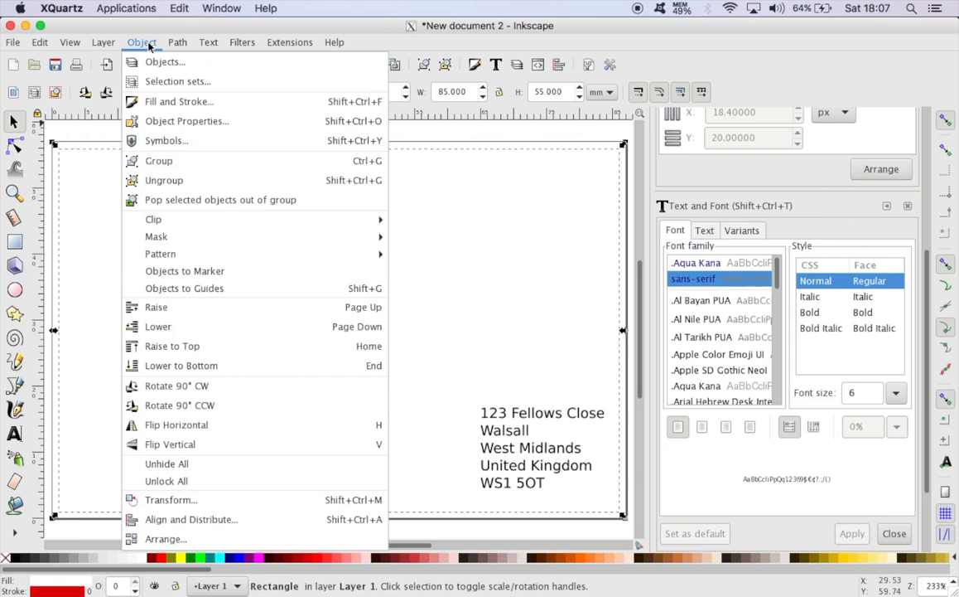
{"action": "left_click", "coordinate": [155, 102]}
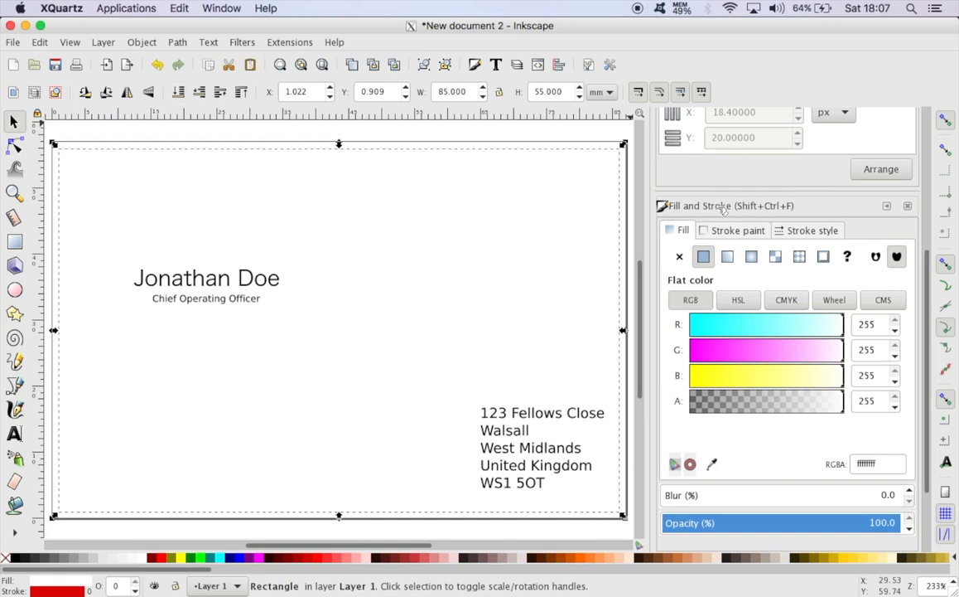
{"action": "left_click", "coordinate": [679, 258]}
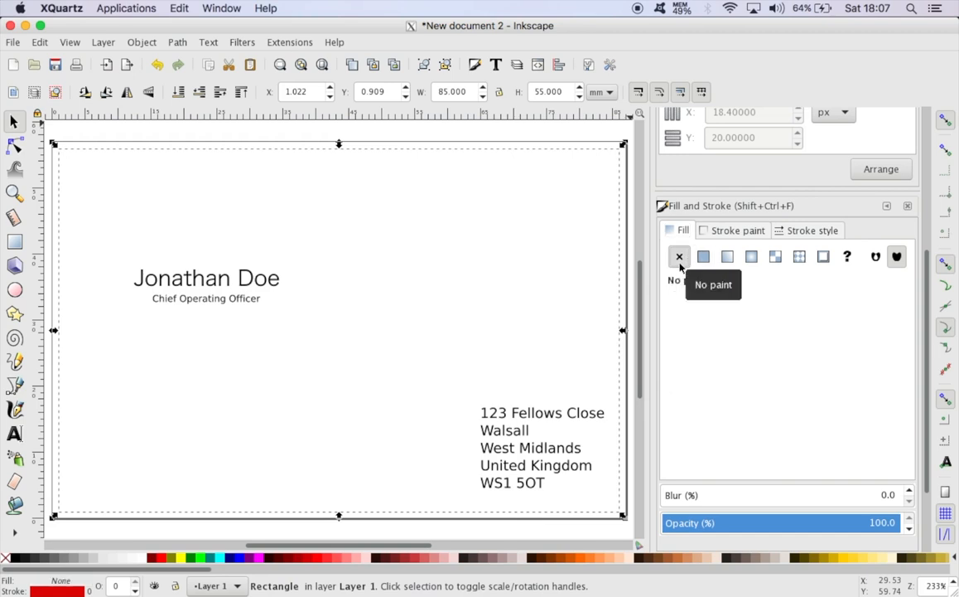
Set the rectangle's stroke to near-black, with RGB values 0, 0, 4
{"action": "left_click", "coordinate": [728, 231]}
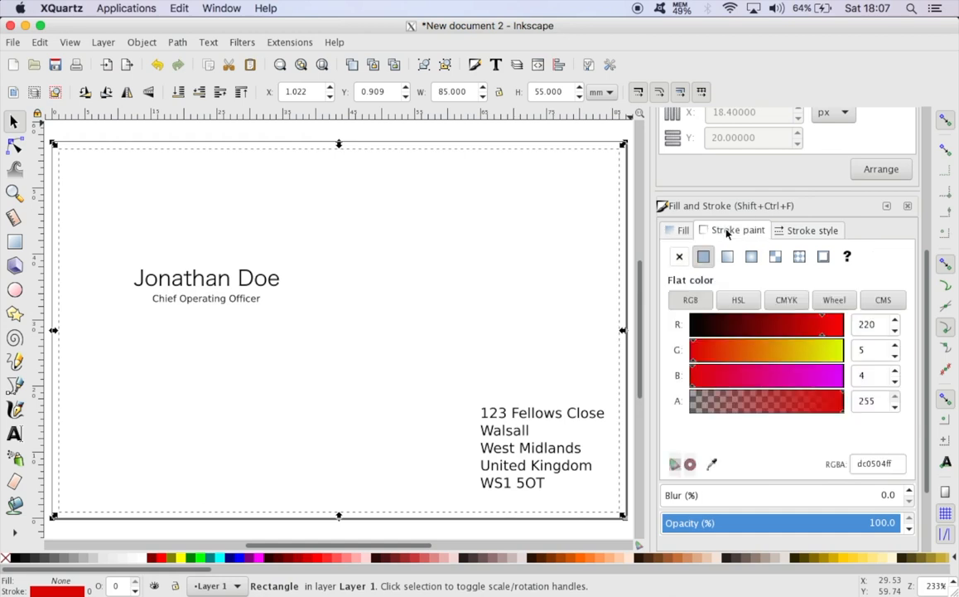
{"action": "left_click", "coordinate": [698, 328]}
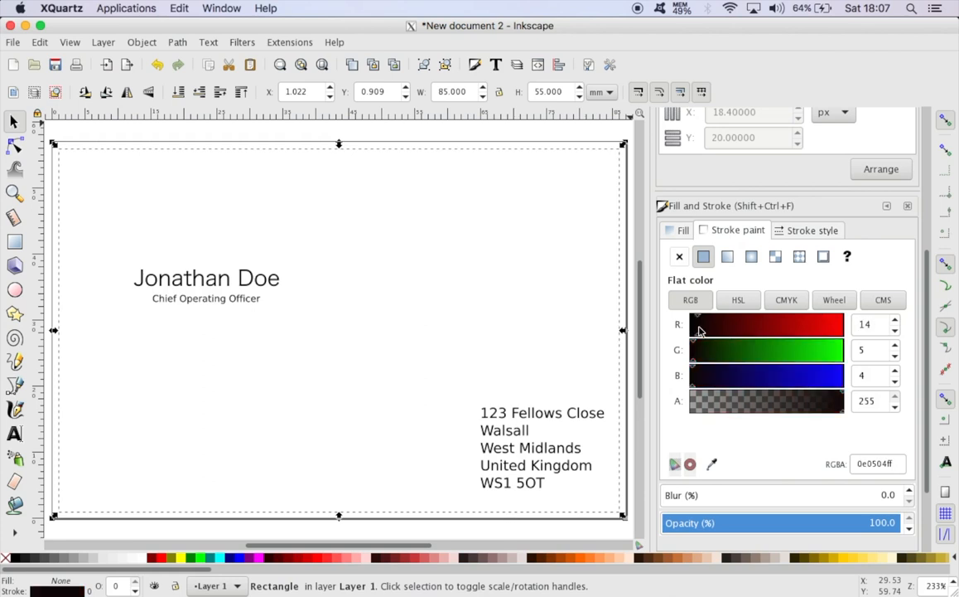
{"action": "left_click_drag", "start_coordinate": [699, 329], "coordinate": [691, 330]}
{"action": "left_click", "coordinate": [690, 360]}
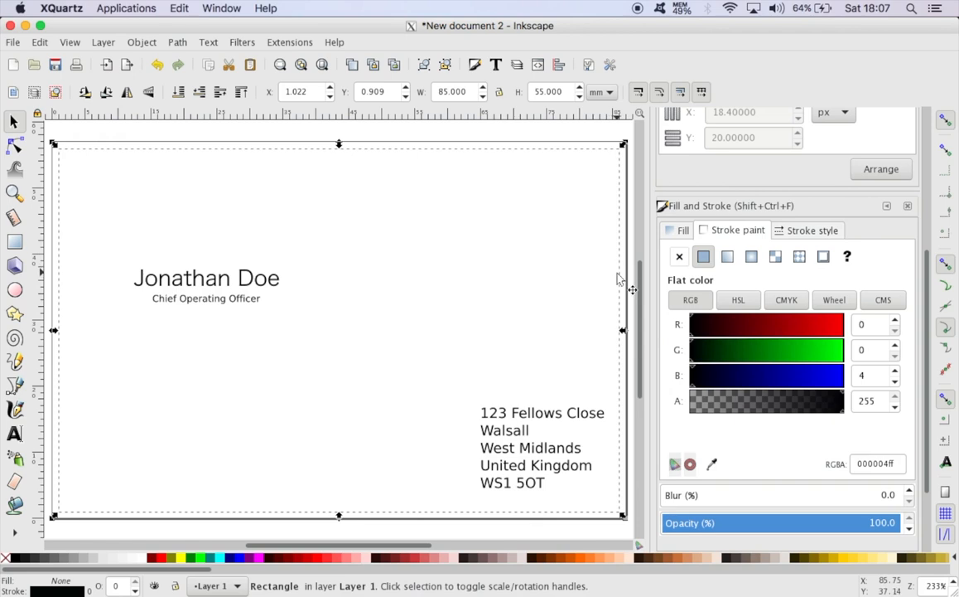
Set the rectangle's stroke width to 0.2 mm and deselect it
{"action": "left_click", "coordinate": [806, 239]}
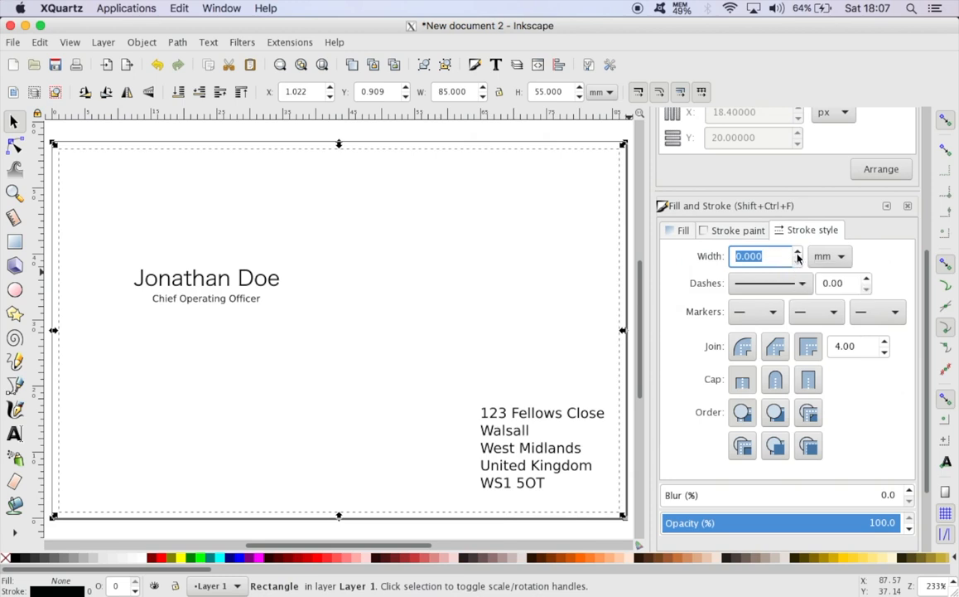
{"action": "left_click", "coordinate": [798, 255]}
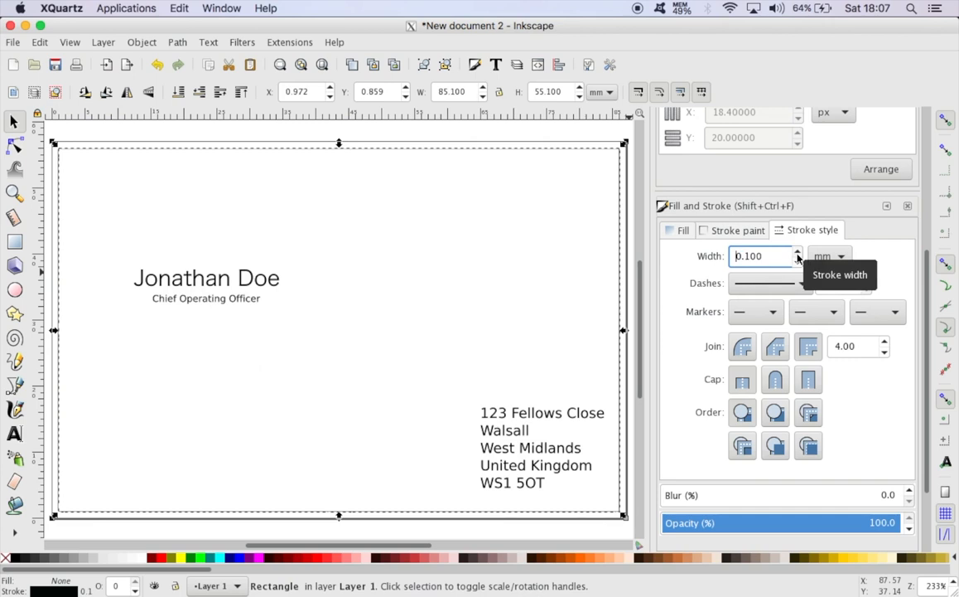
{"action": "left_click", "coordinate": [798, 255]}
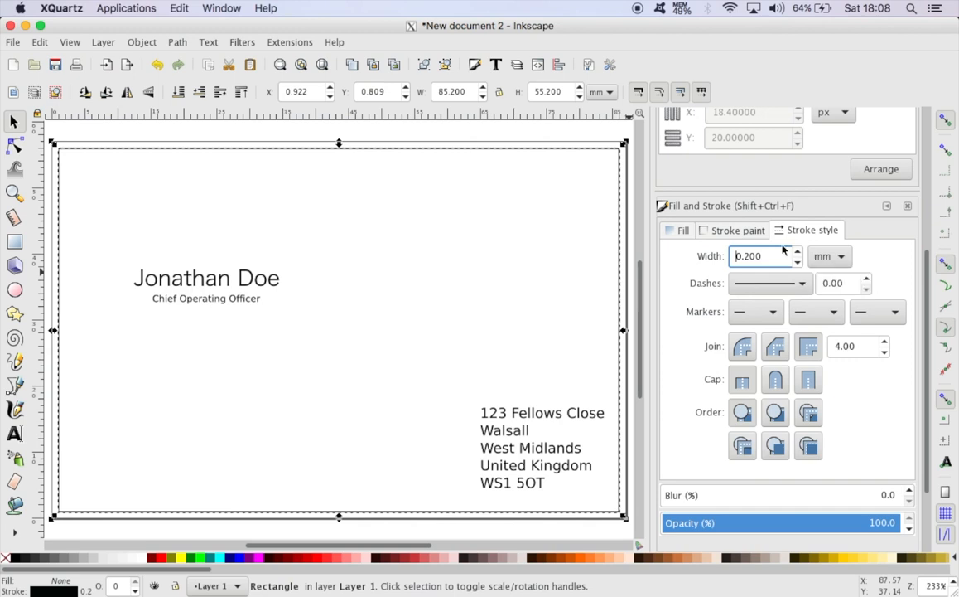
{"action": "left_click", "coordinate": [596, 132]}
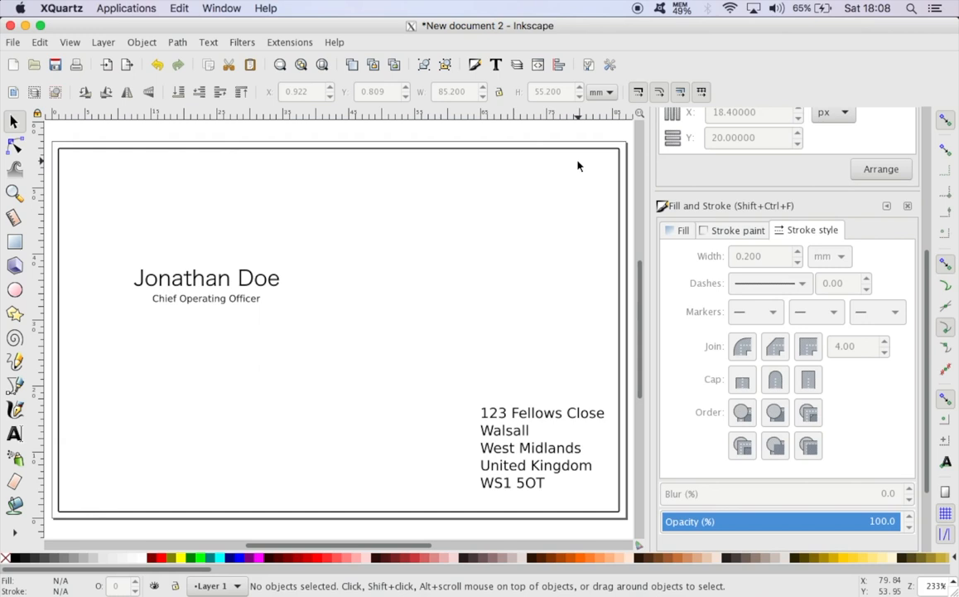
Change the address text's font family to .Aqua Kana, keeping the light style, and deselect it
{"action": "left_click", "coordinate": [543, 420]}
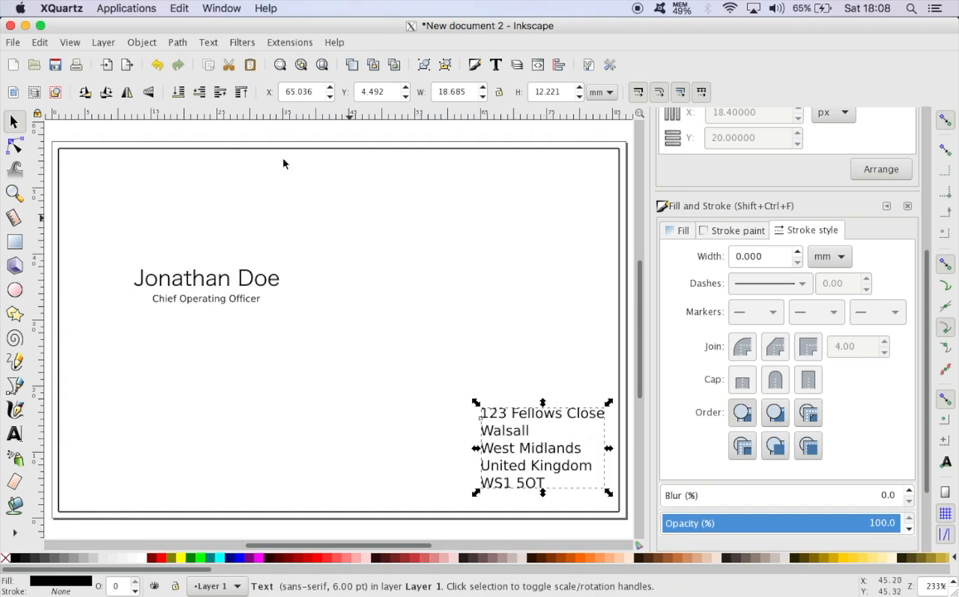
{"action": "left_click", "coordinate": [209, 43]}
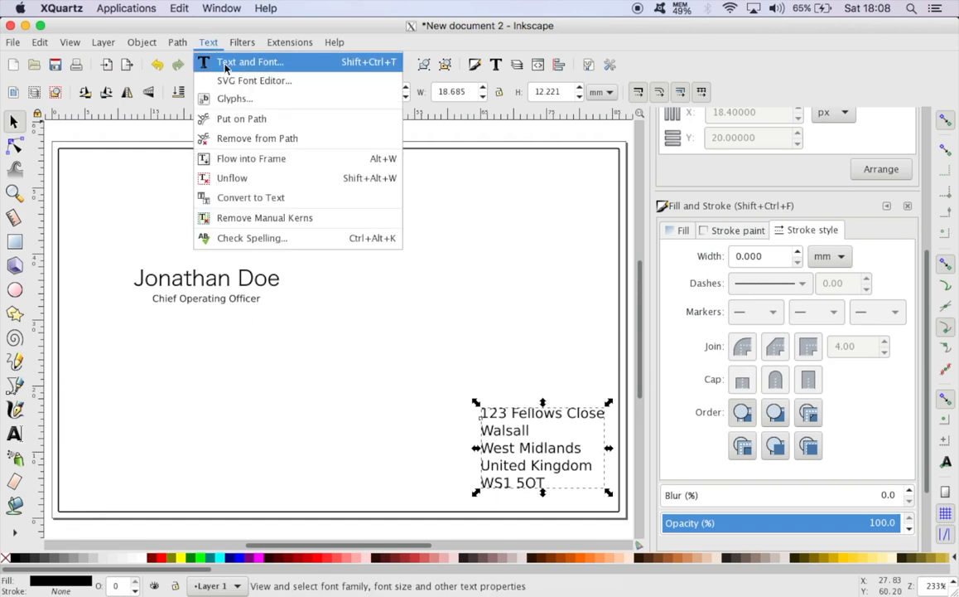
{"action": "left_click", "coordinate": [225, 66]}
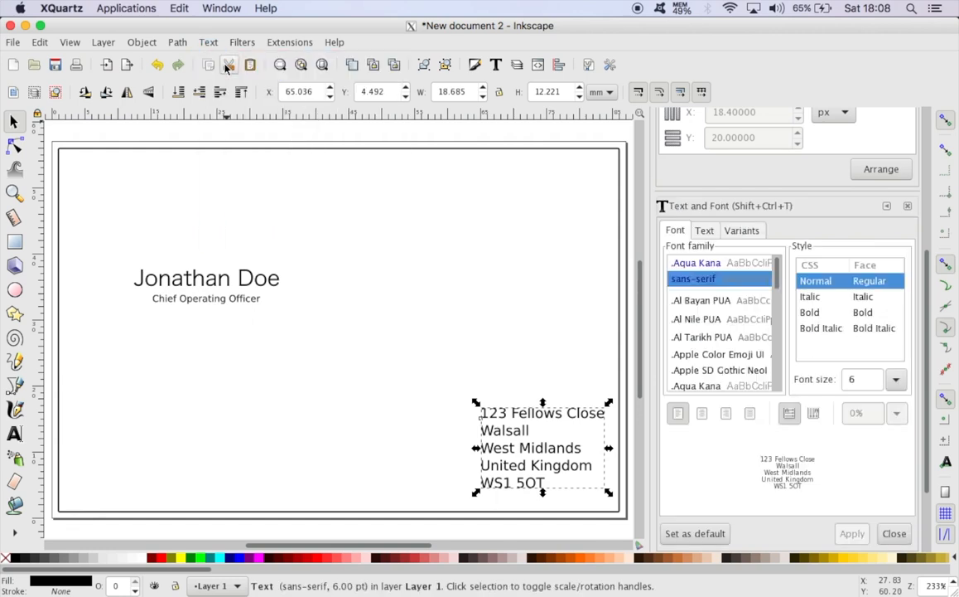
{"action": "left_click", "coordinate": [710, 264]}
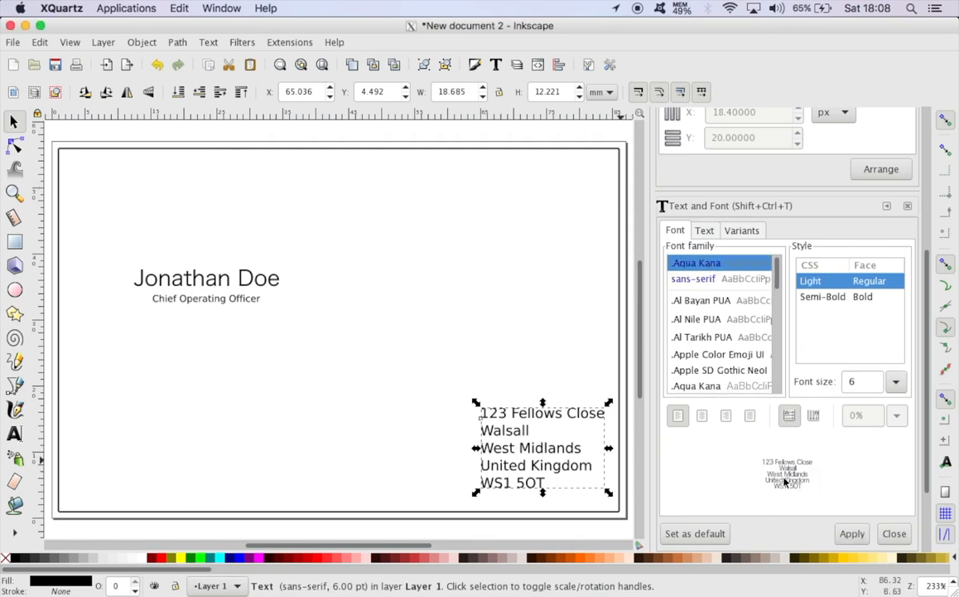
{"action": "left_click", "coordinate": [852, 535]}
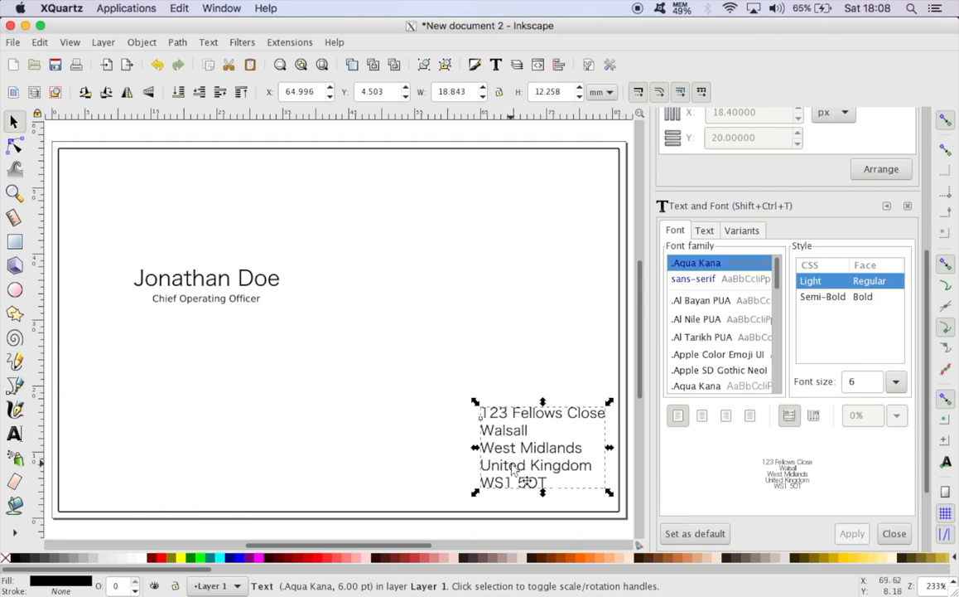
{"action": "left_click", "coordinate": [495, 378]}
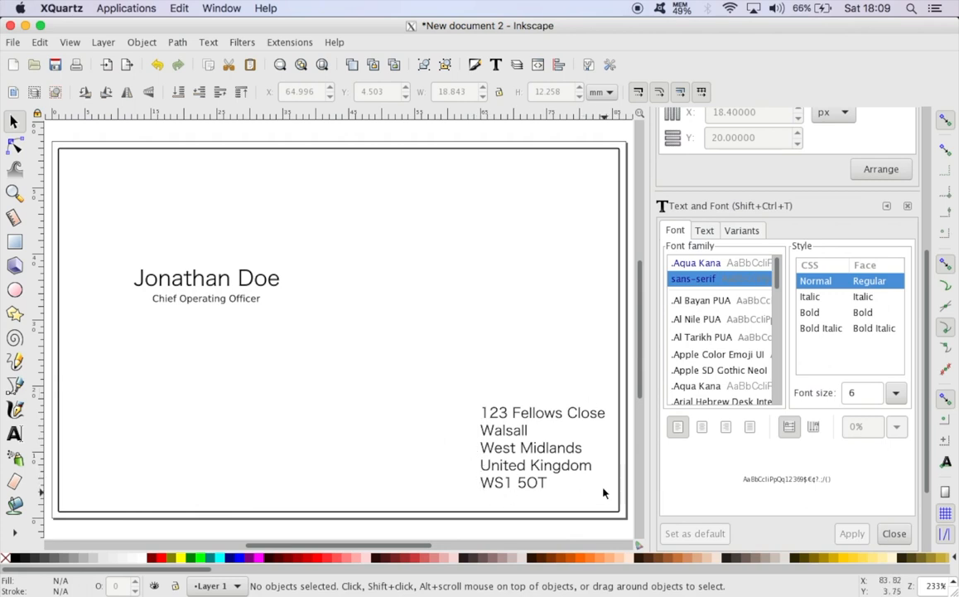
Right-align the lines of the address block and move it horizontally back toward the card's right border
{"action": "left_click", "coordinate": [533, 455]}
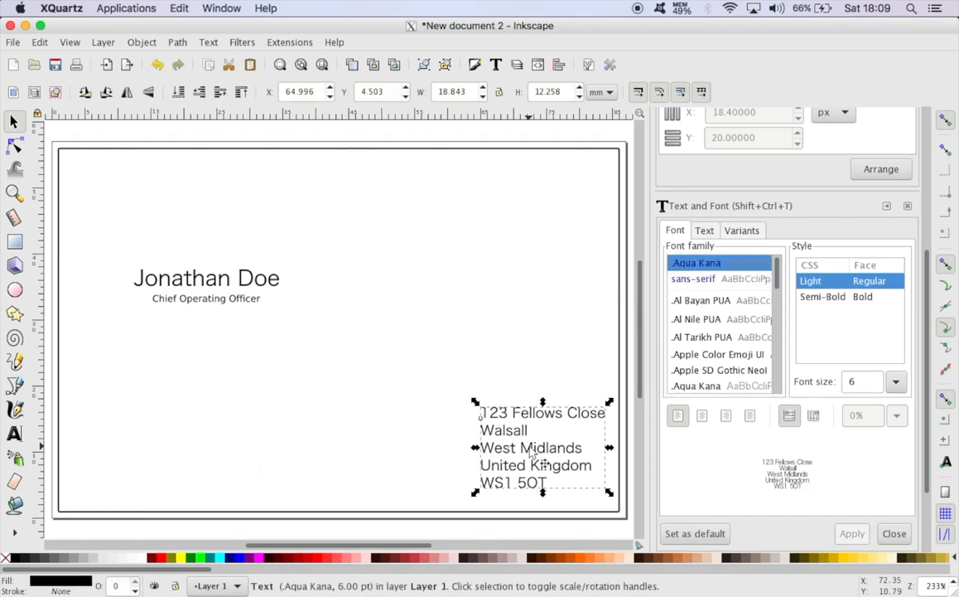
{"action": "left_click", "coordinate": [702, 420]}
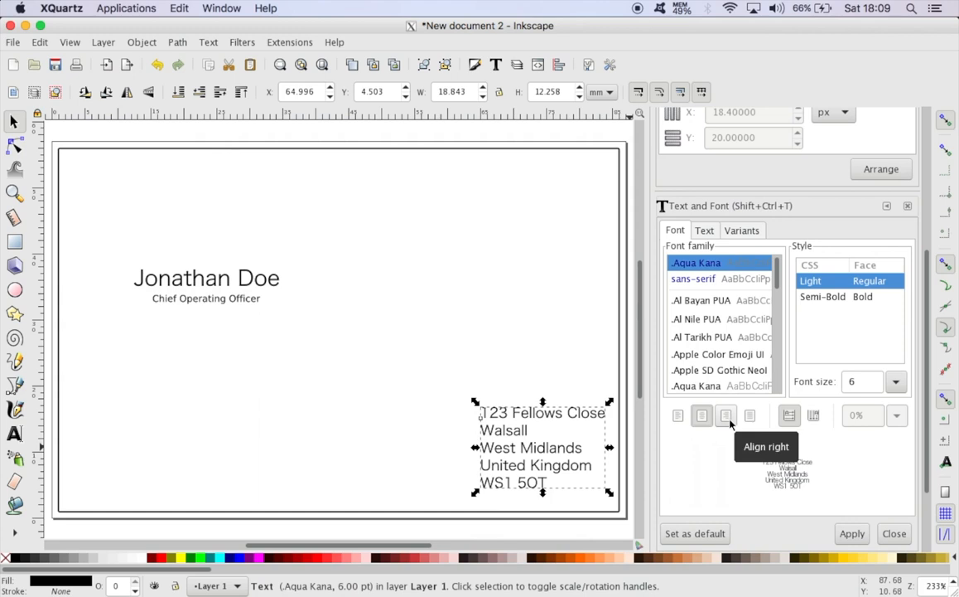
{"action": "left_click", "coordinate": [729, 421]}
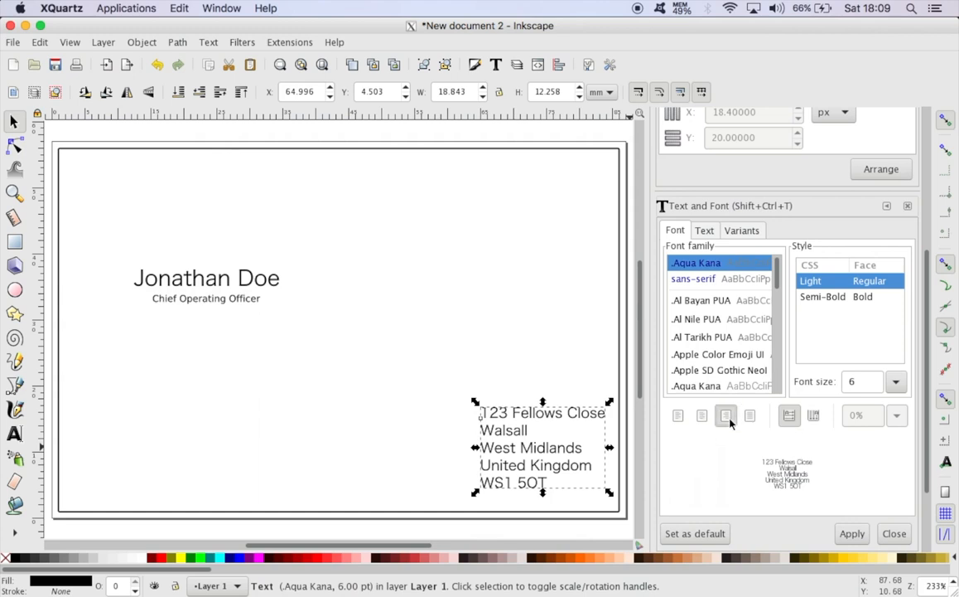
{"action": "left_click", "coordinate": [845, 533]}
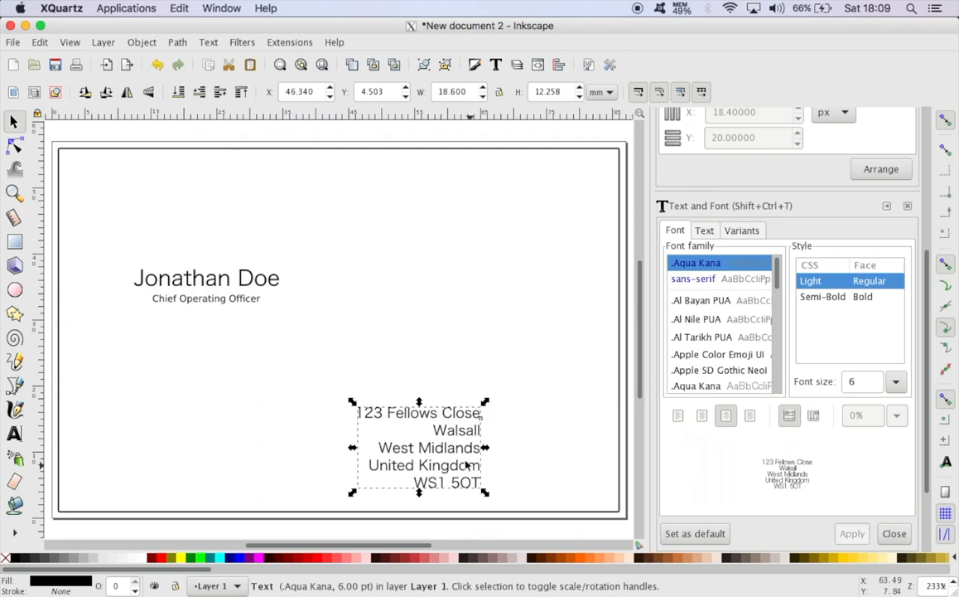
{"action": "left_click", "coordinate": [507, 444]}
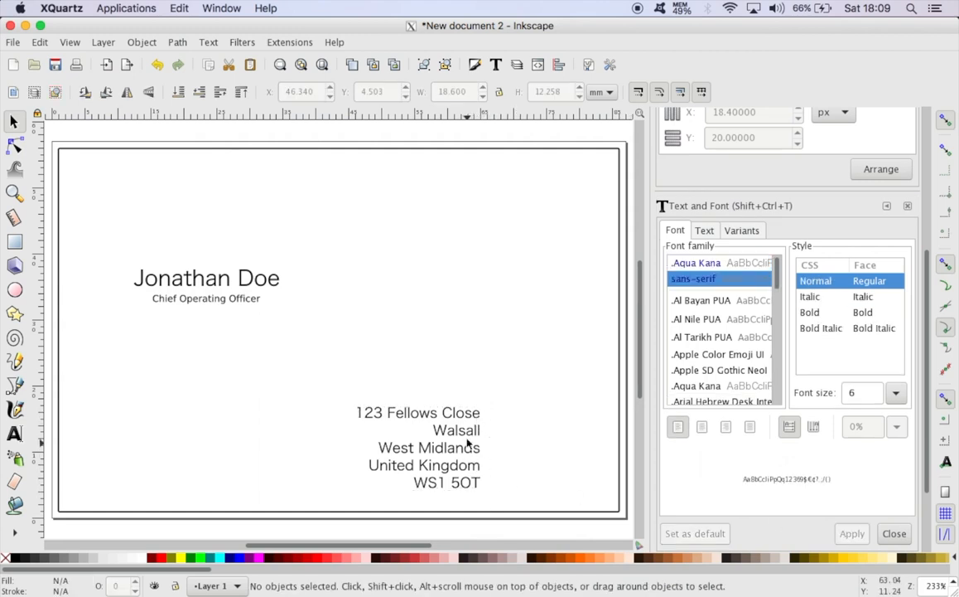
{"action": "left_click_drag", "start_coordinate": [469, 431], "coordinate": [595, 427]}
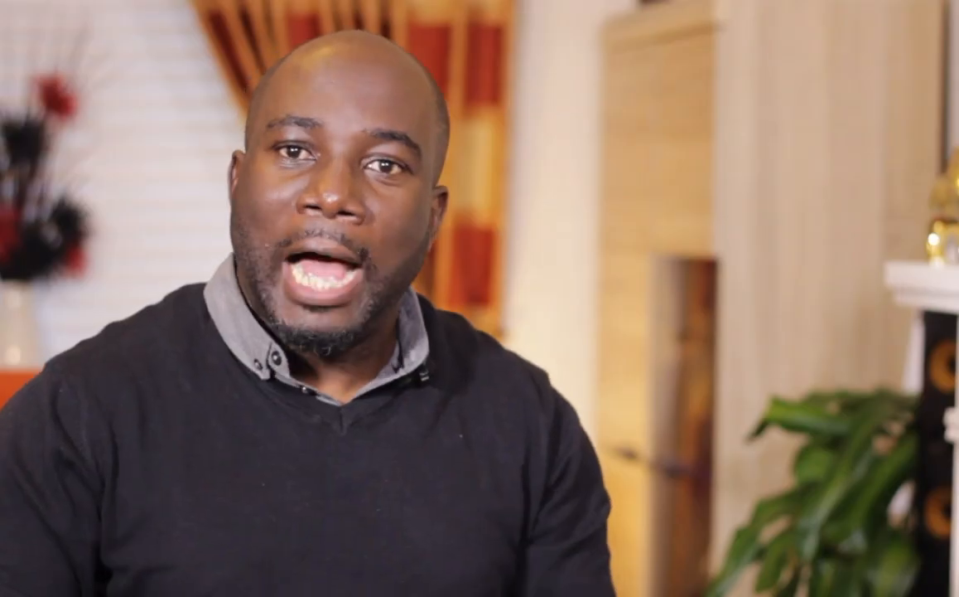